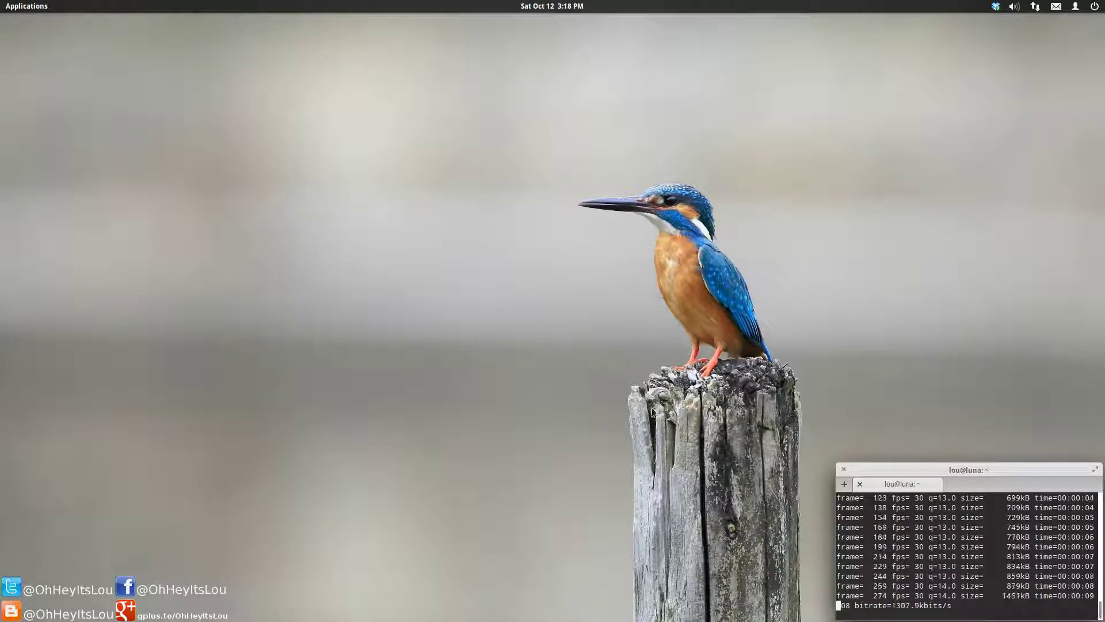
Step: Bring Firefox up on the Luna after-install article and open System Settings beside it
mouse_move(583, 620)
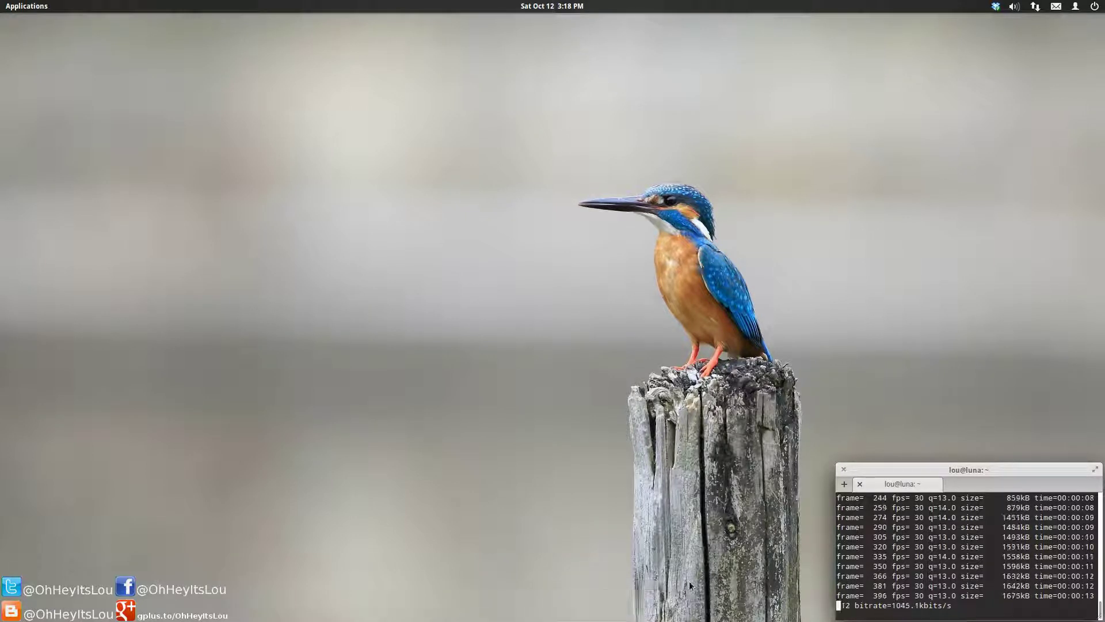
left_click(568, 607)
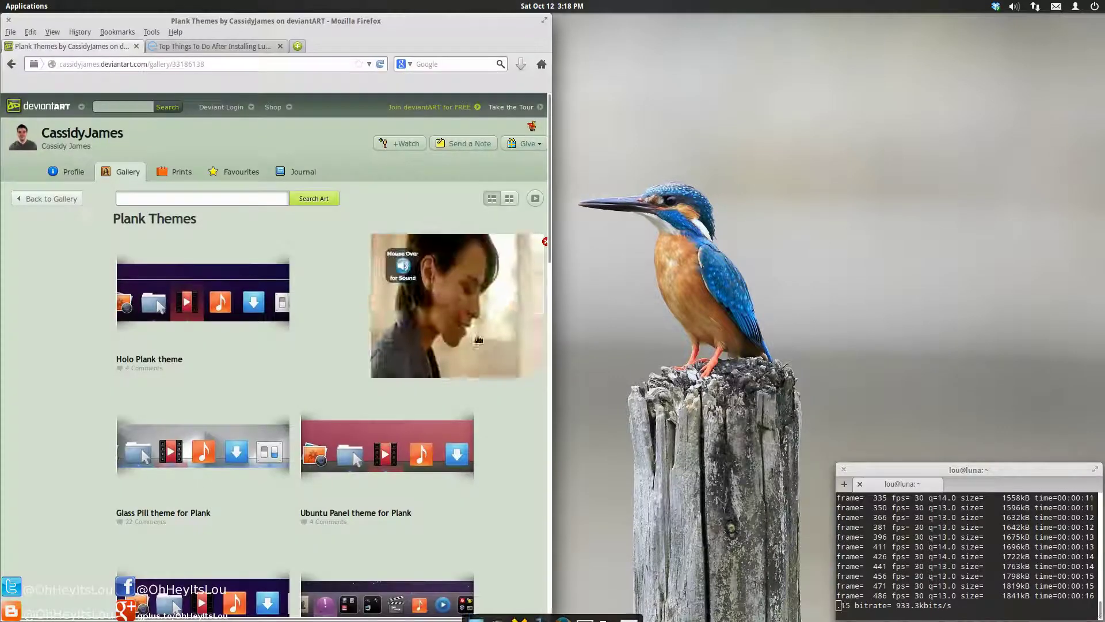
left_click(236, 46)
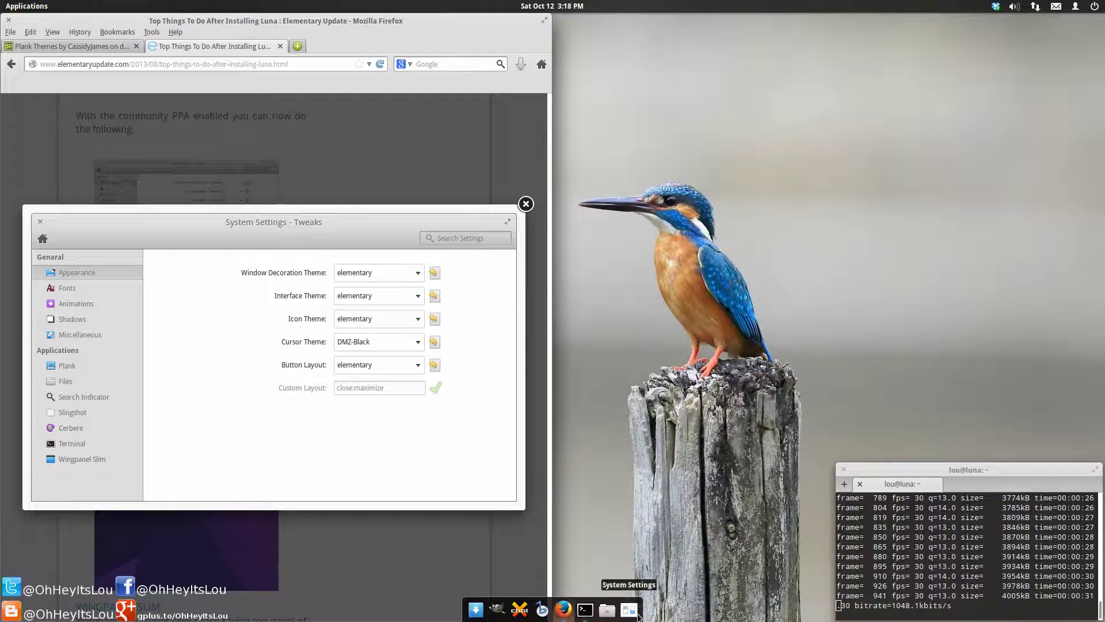
left_click(612, 608)
left_click_drag(656, 203, 931, 111)
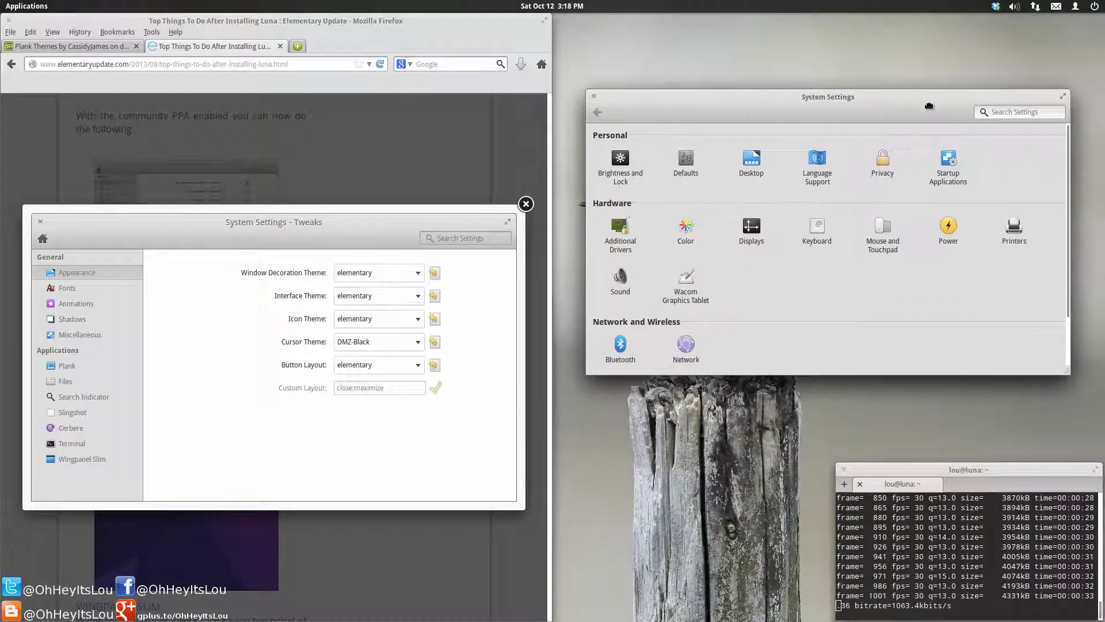
left_click(592, 96)
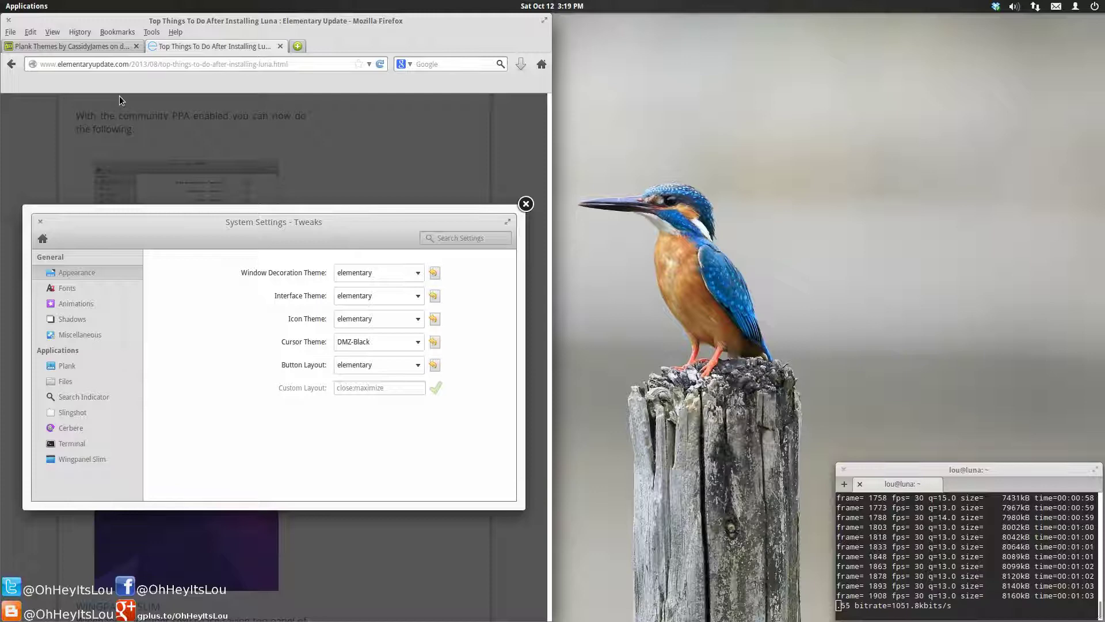
Step: Open System Settings' Desktop > Dock page and keep the Jupiter Redux theme
mouse_move(596, 616)
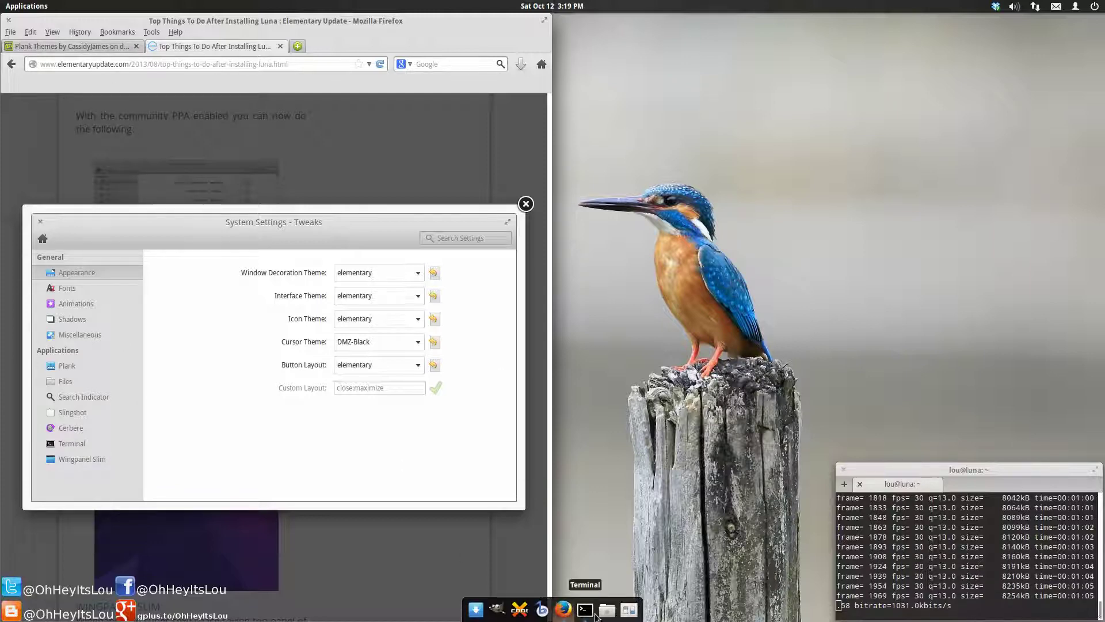
left_click(629, 609)
left_click_drag(703, 191, 948, 73)
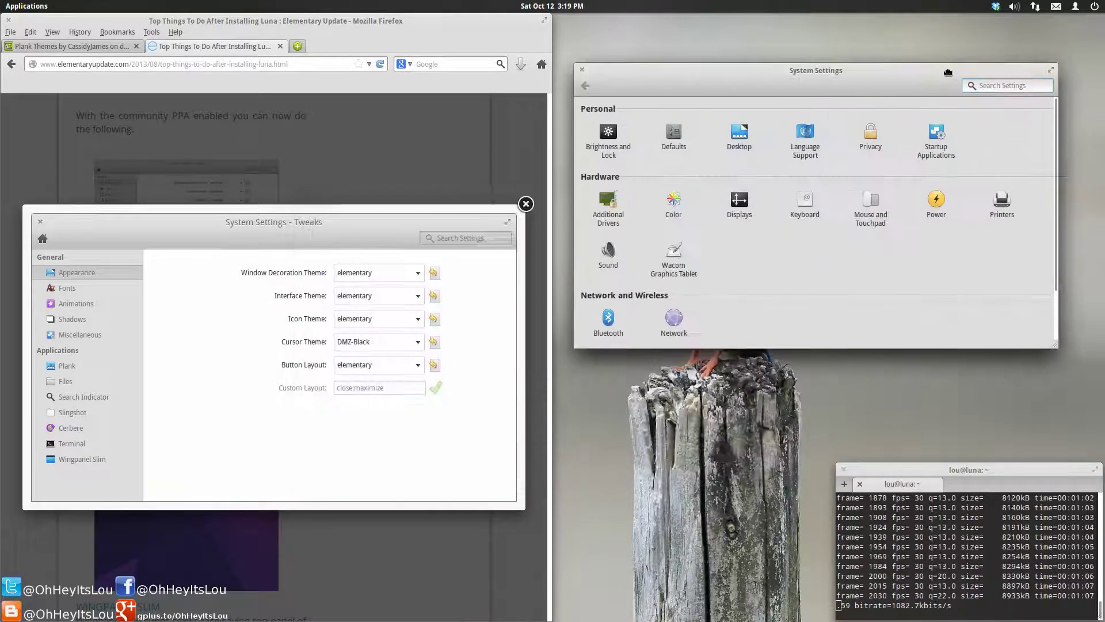
left_click(736, 140)
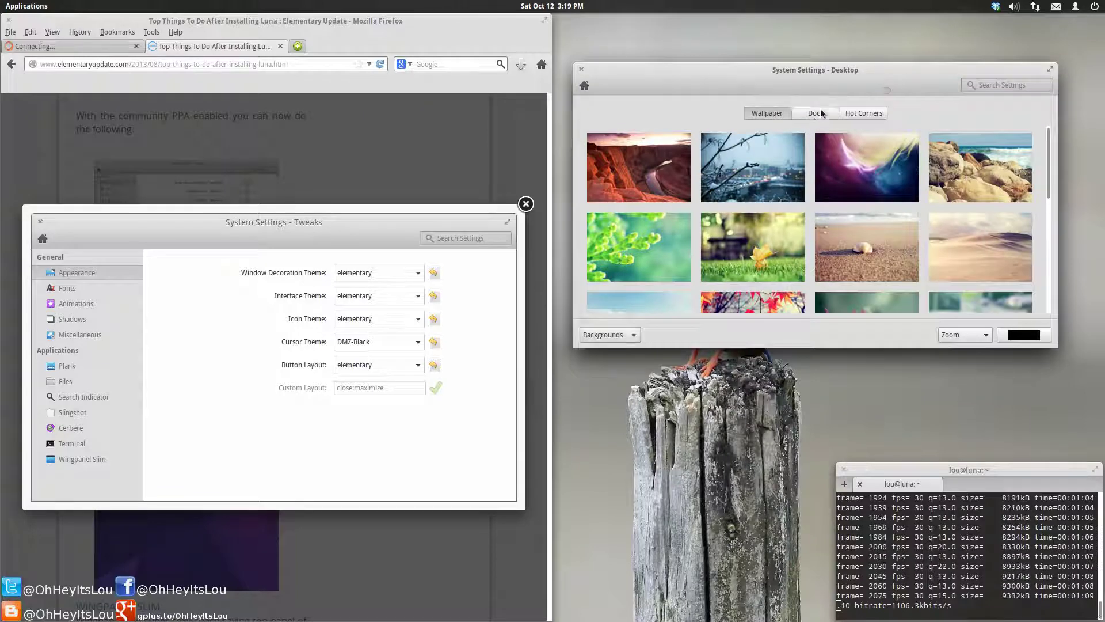
left_click(820, 113)
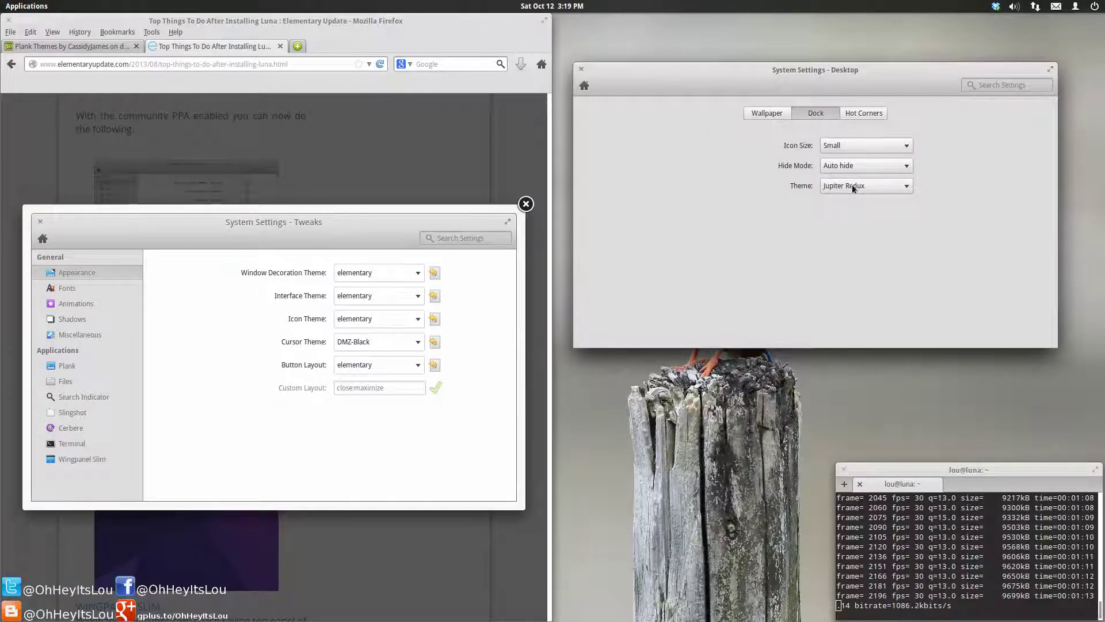
left_click(872, 187)
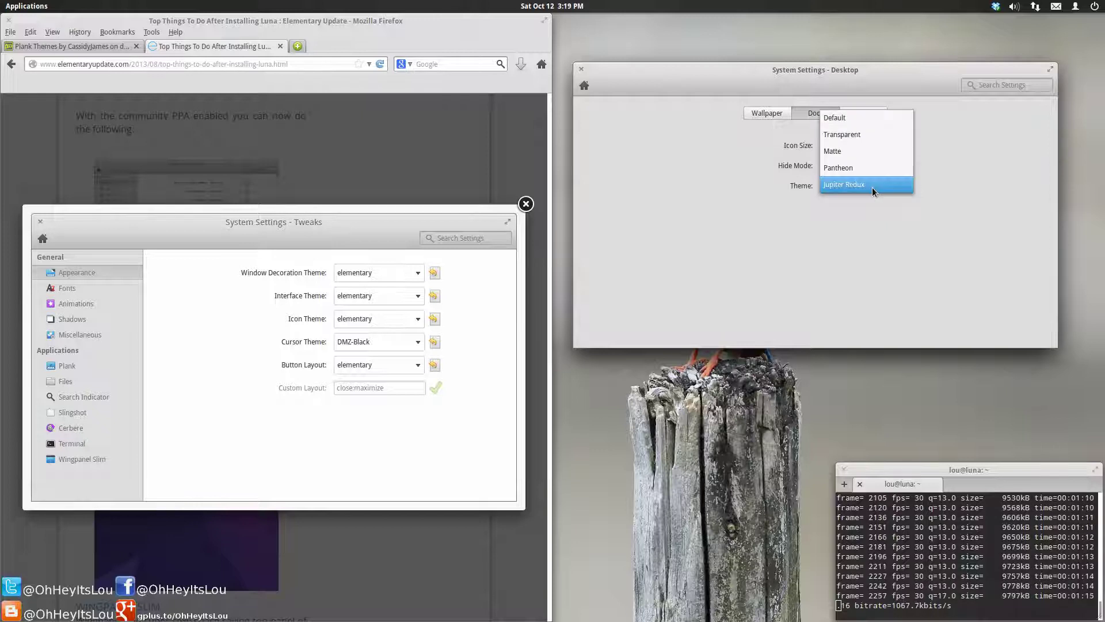
left_click(872, 187)
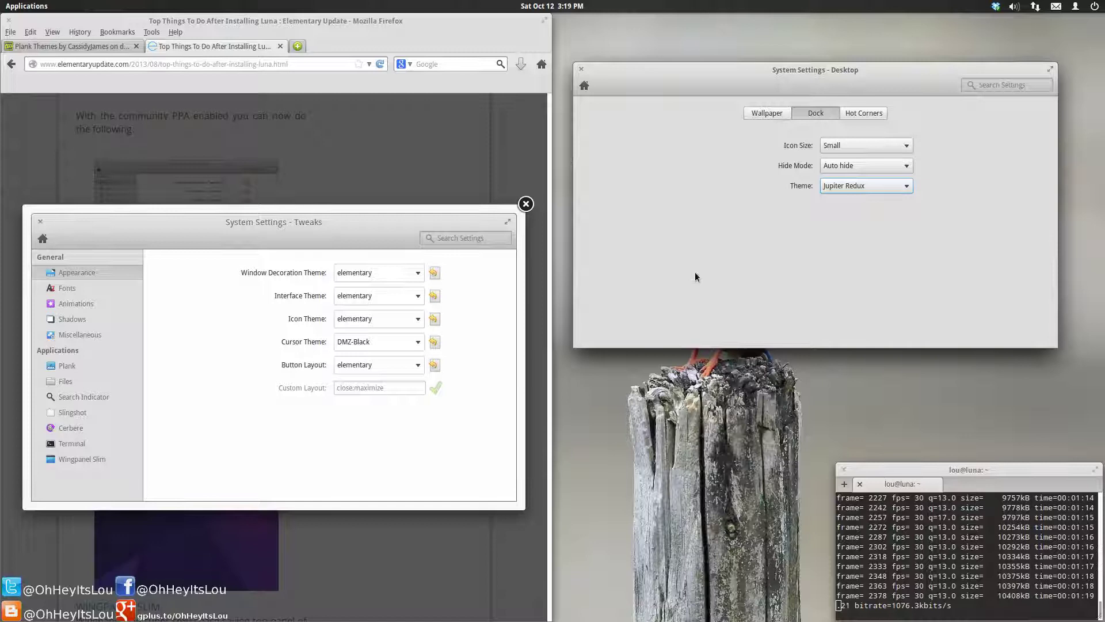
mouse_move(542, 614)
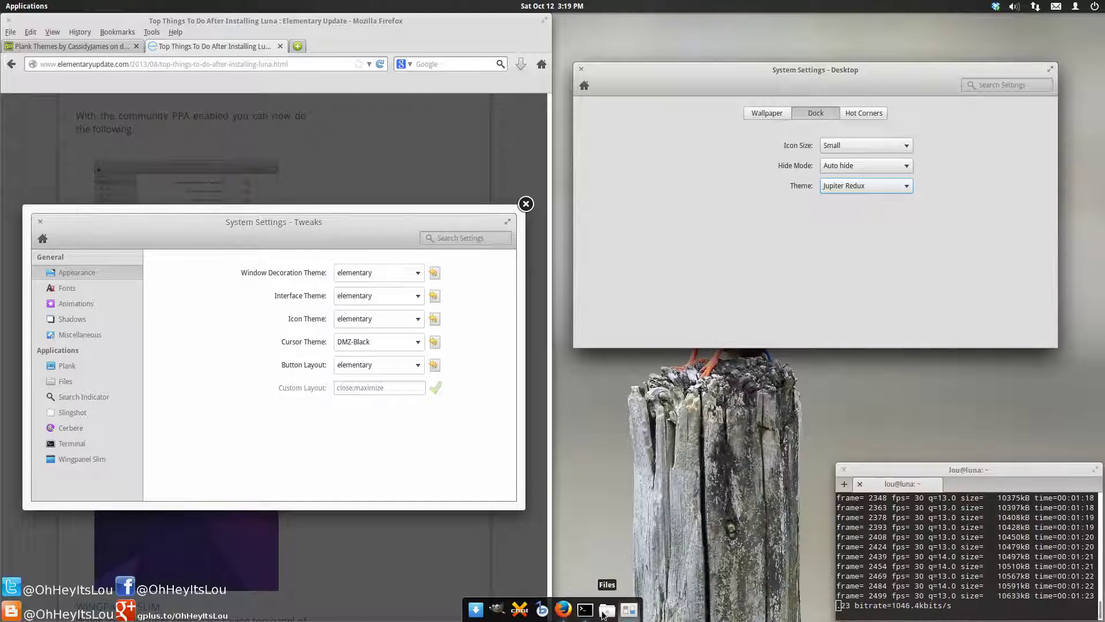
Step: Save holo_plank_theme_by_cassidyjames-d5nsfcp.zip from the Holo Plank theme page in the Plank Themes gallery
left_click(102, 49)
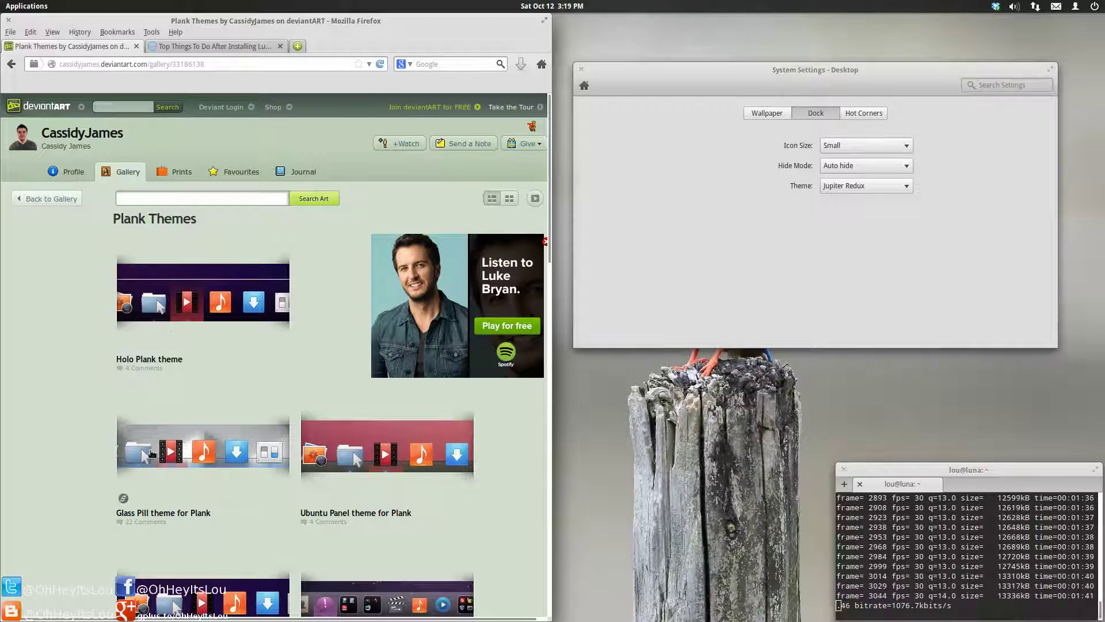
scroll(152, 451, "down", 4)
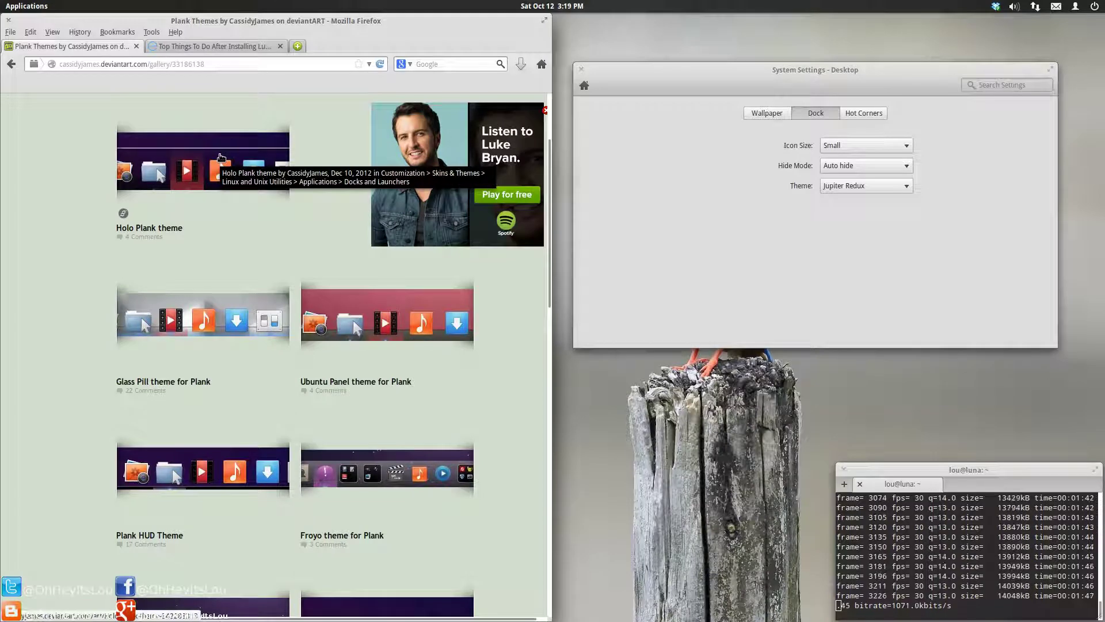
left_click(221, 157)
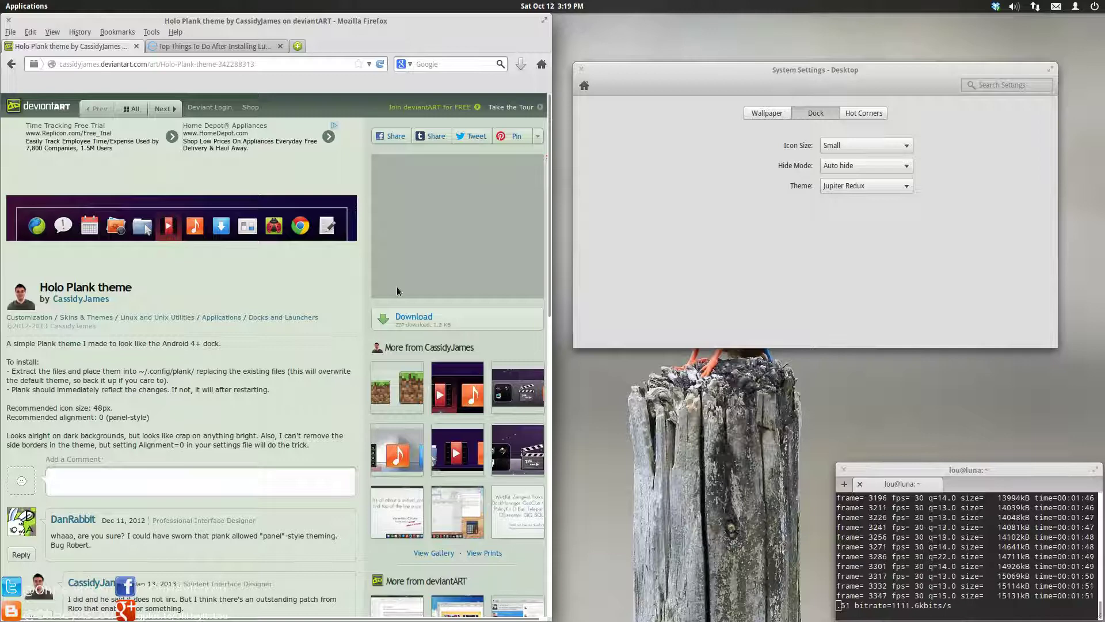
left_click(405, 318)
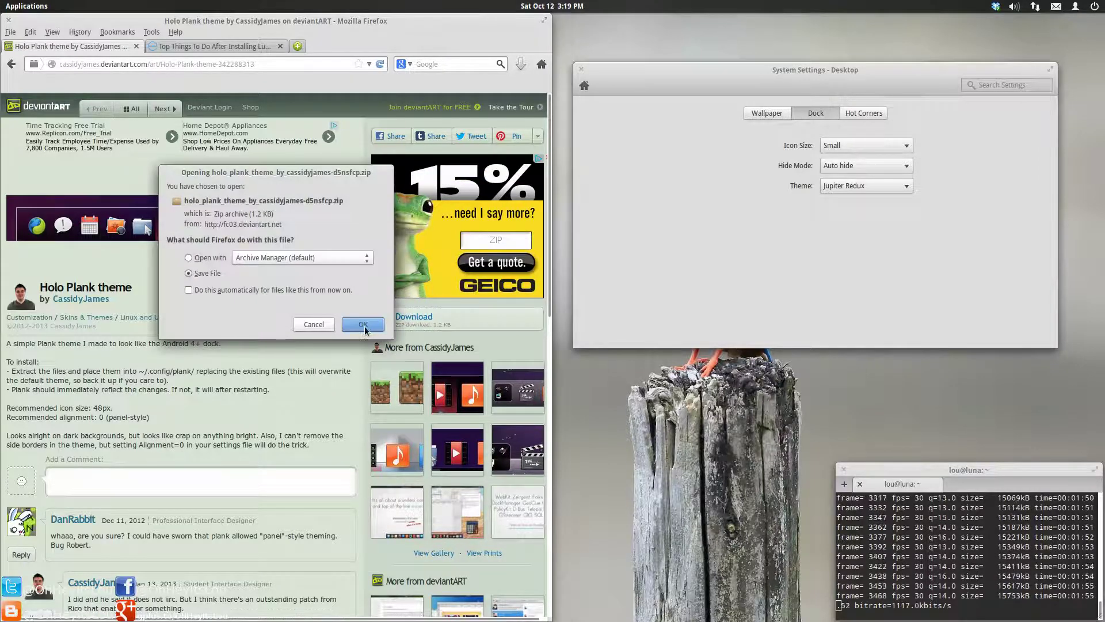
left_click(361, 324)
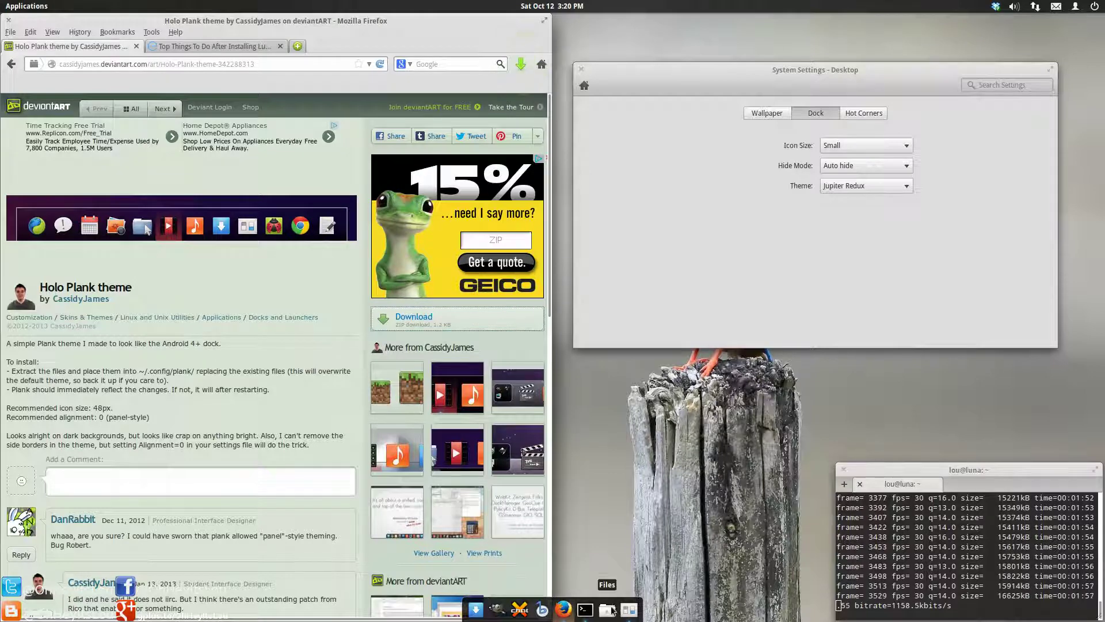
Step: Move the Holo theme zip from Downloads into the Home folder
left_click(609, 610)
left_click(581, 68)
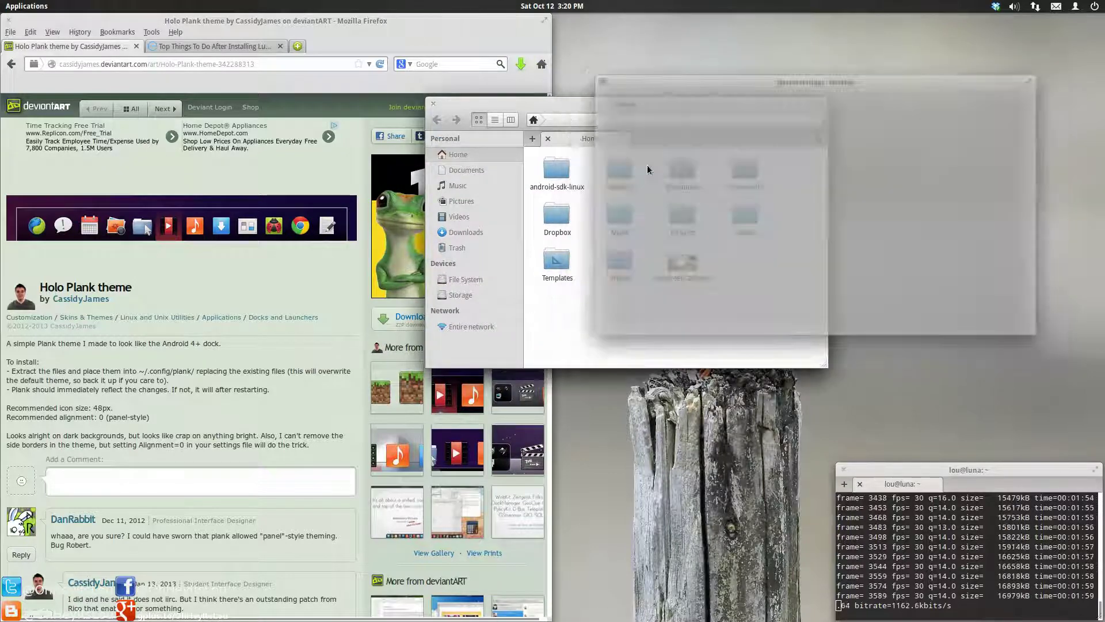
left_click(466, 232)
left_click_drag(560, 171, 460, 154)
left_click_drag(743, 105, 948, 49)
Step: Extract the zip in Home, rename the folder to Holo and check its files
right_click(881, 222)
left_click(951, 385)
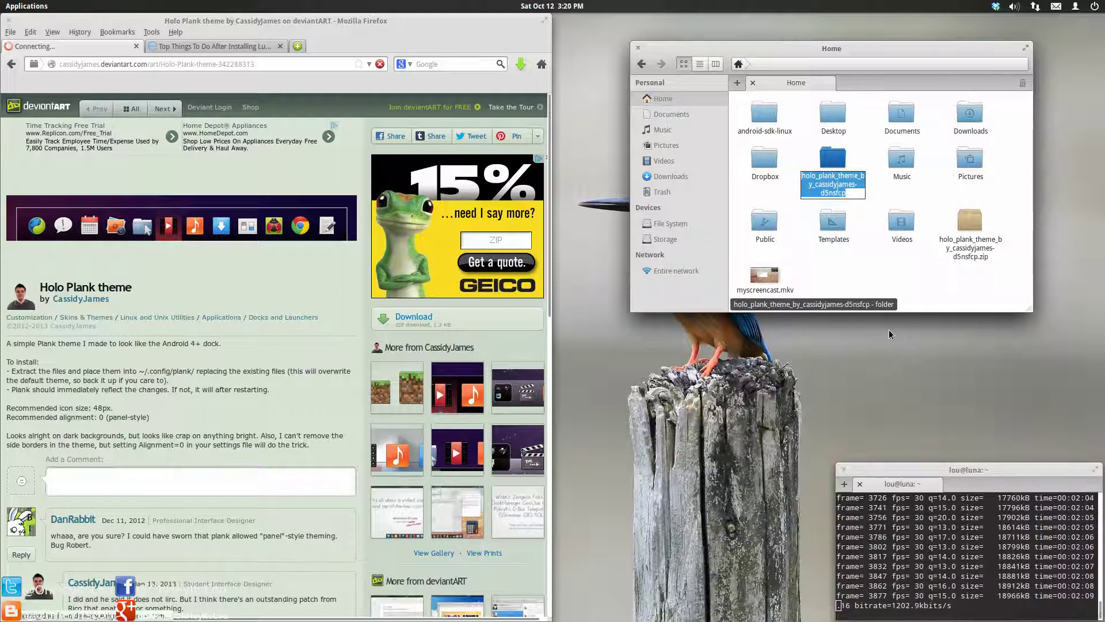
type("Holo")
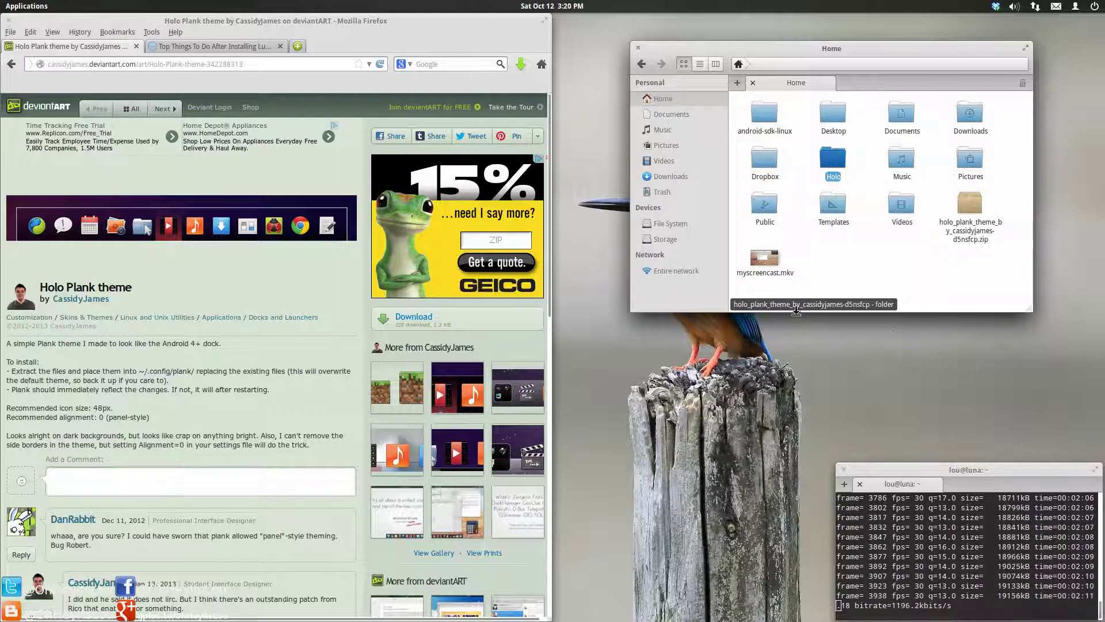
left_click(797, 308)
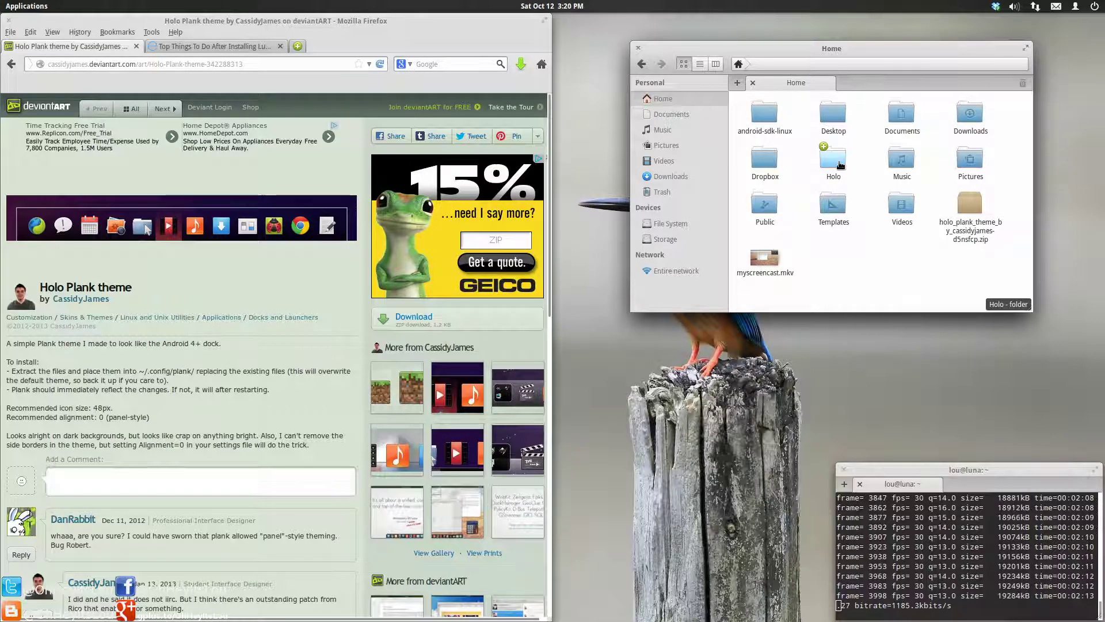
left_click(839, 166)
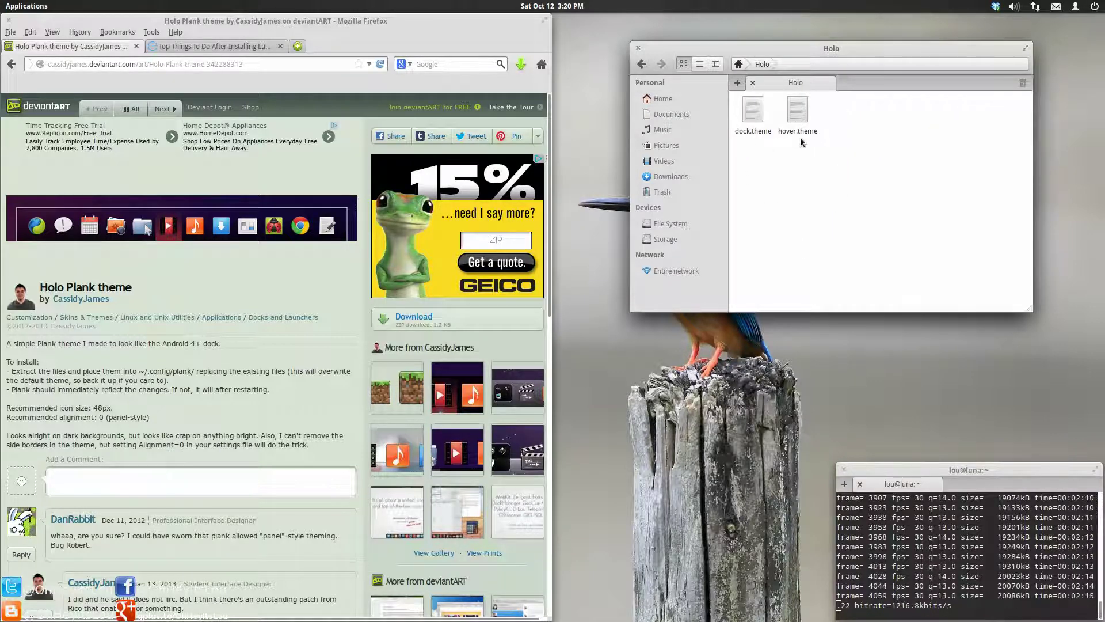
key("alt+Left")
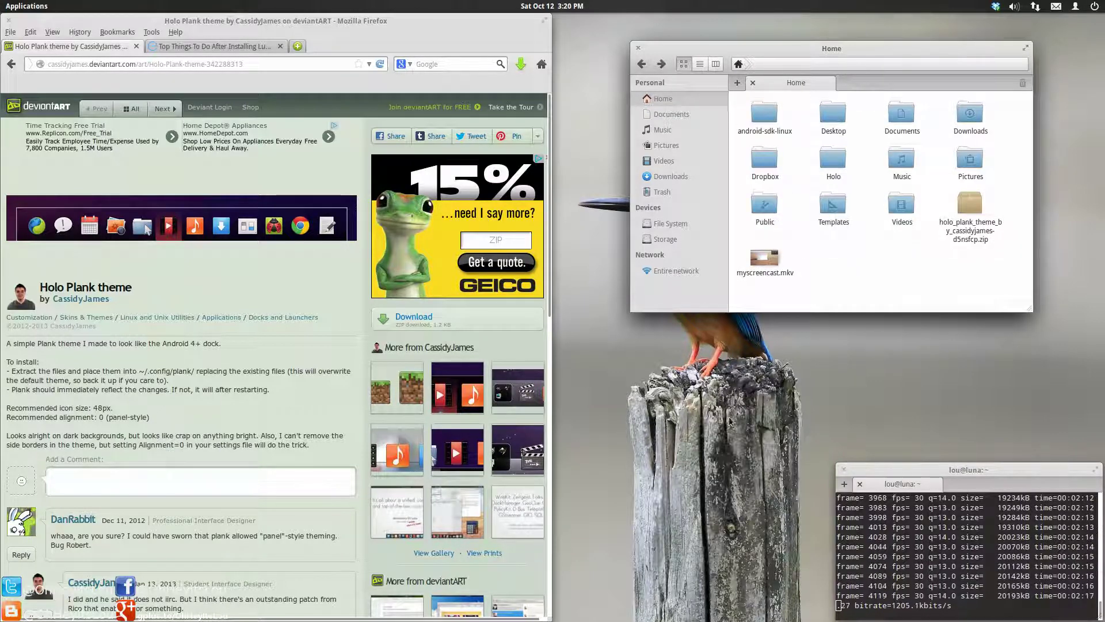
mouse_move(489, 619)
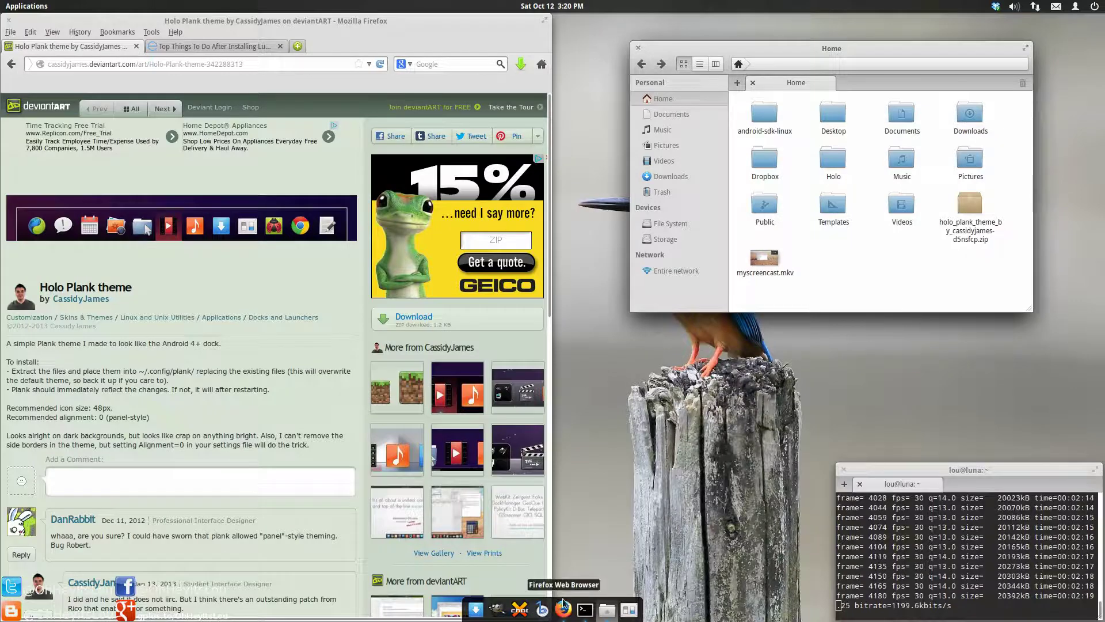
Step: Close Firefox along with both of its tabs
right_click(485, 20)
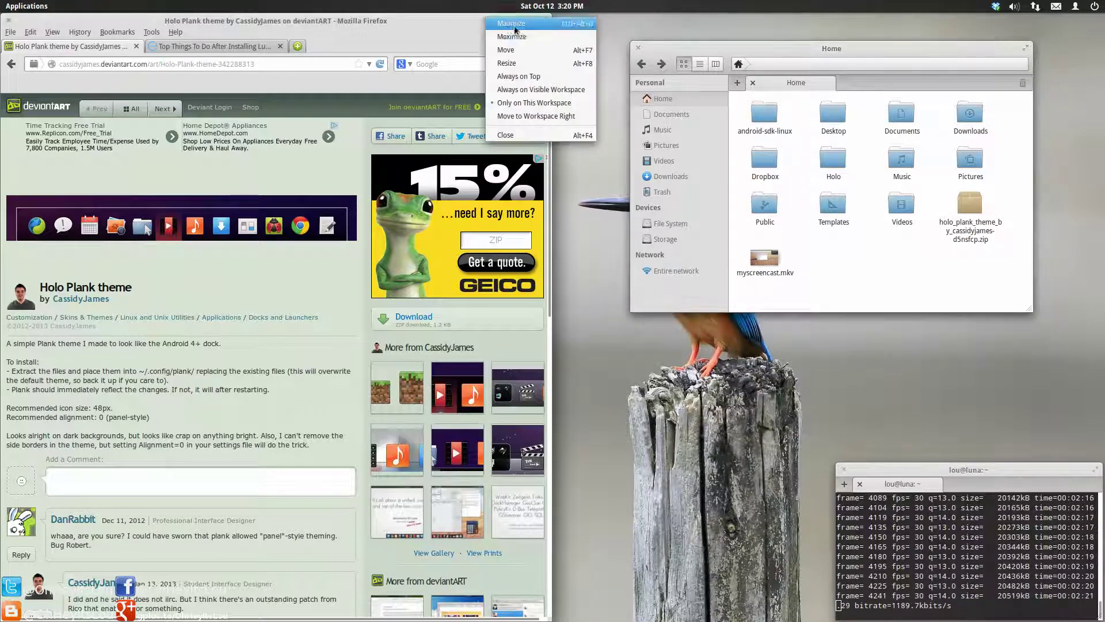
left_click(521, 136)
left_click(371, 88)
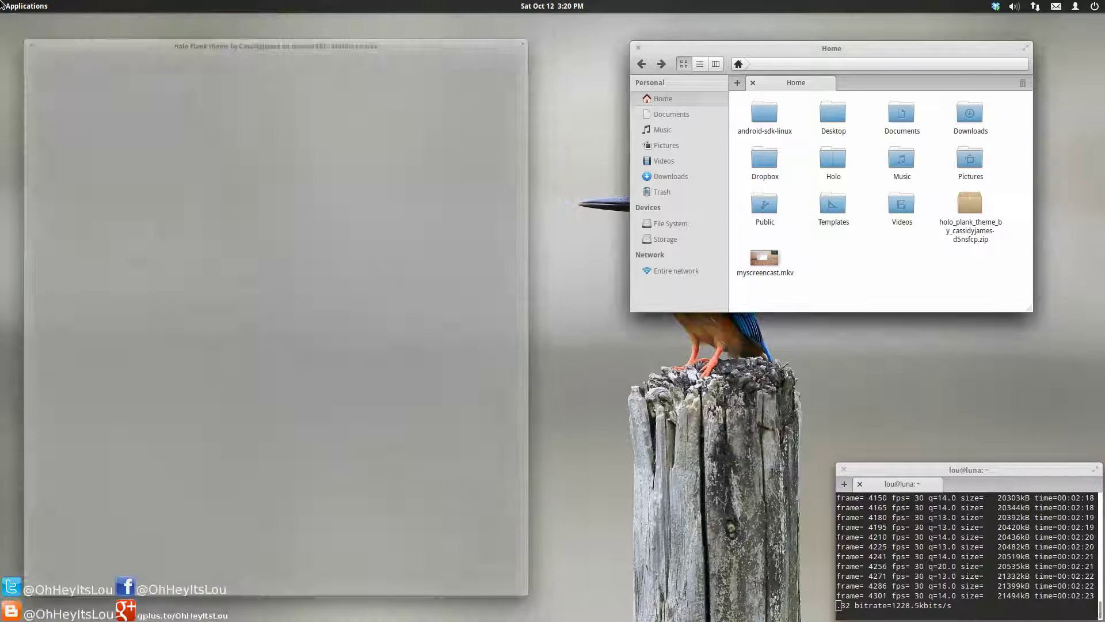
Step: Launch Screenkey from Applications and move the Home file window to the top-left
left_click(10, 7)
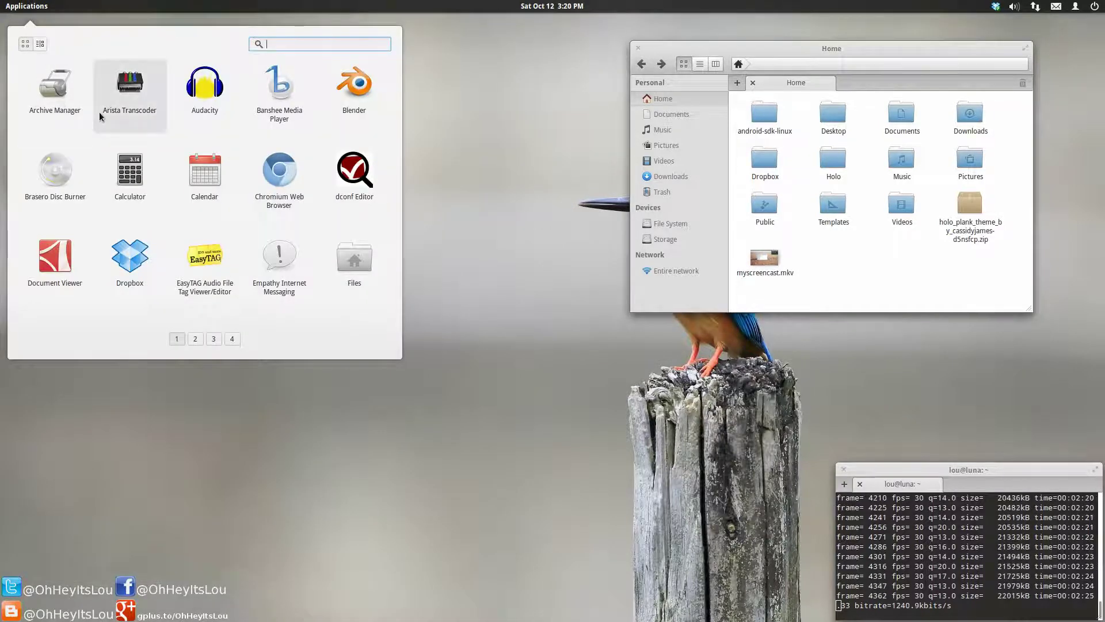
scroll(99, 112, "down", 2)
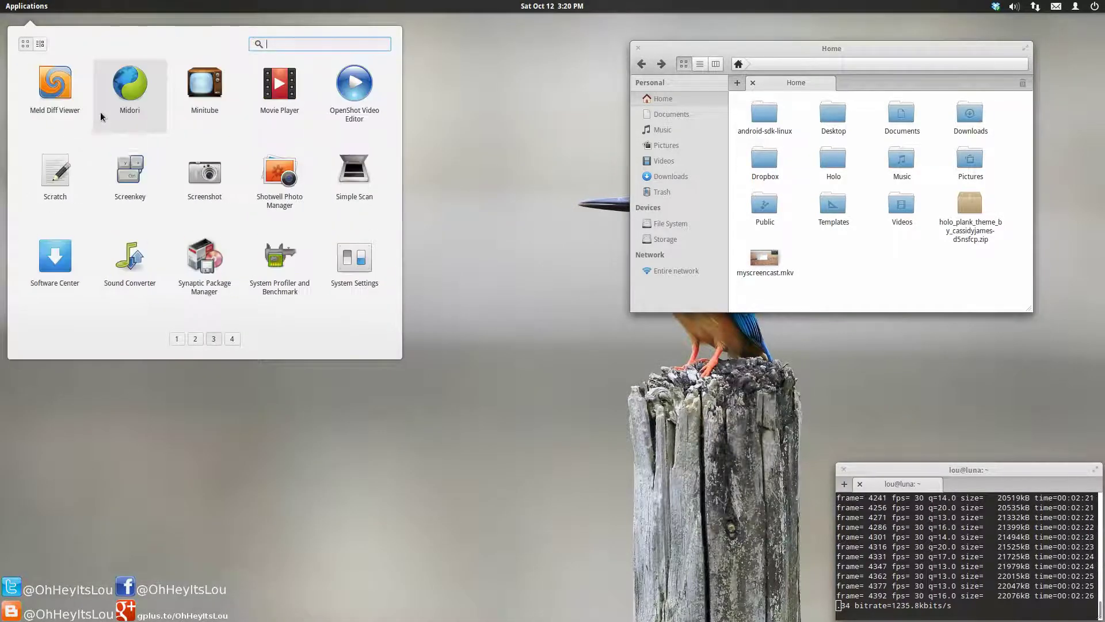
left_click(130, 172)
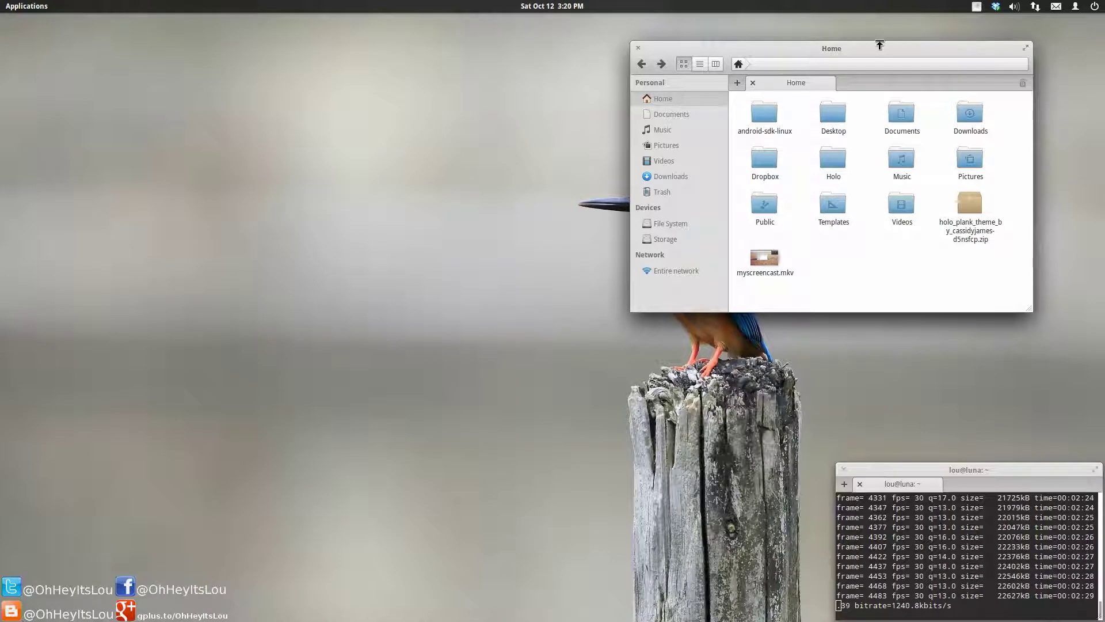
left_click_drag(870, 50, 258, 38)
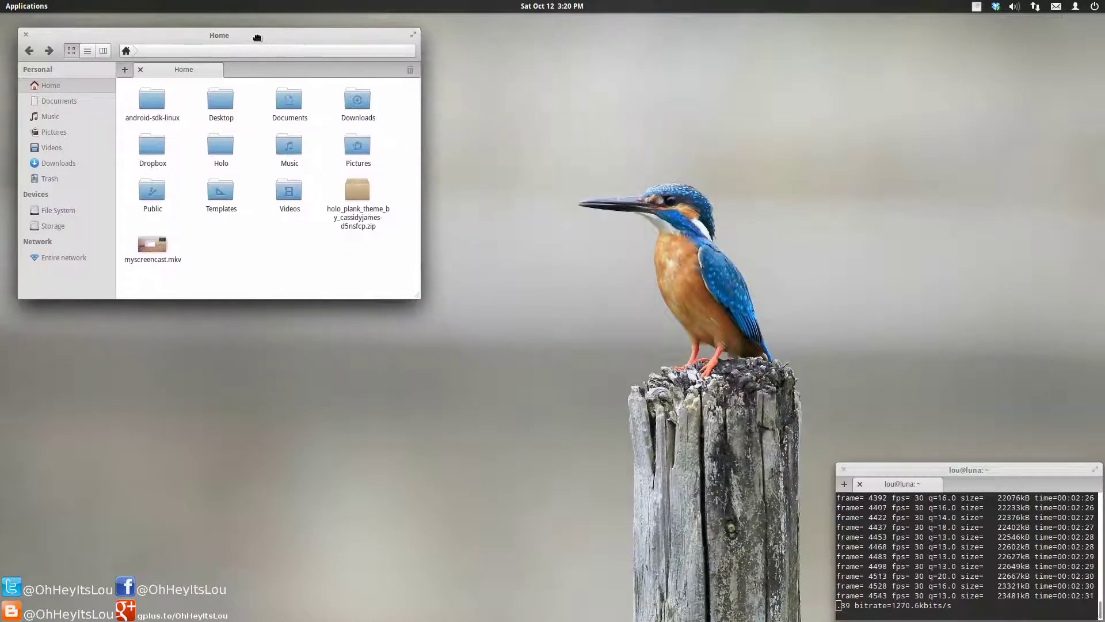
Step: Open a new Pantheon Terminal window from the dock
right_click(585, 610)
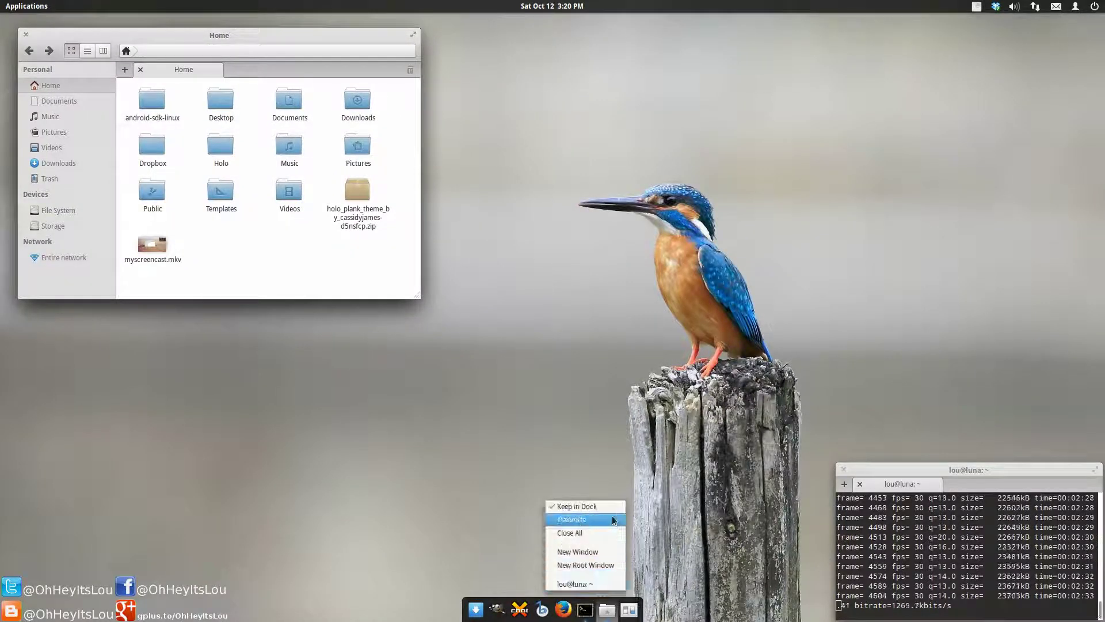
left_click(584, 552)
left_click_drag(379, 312, 821, 33)
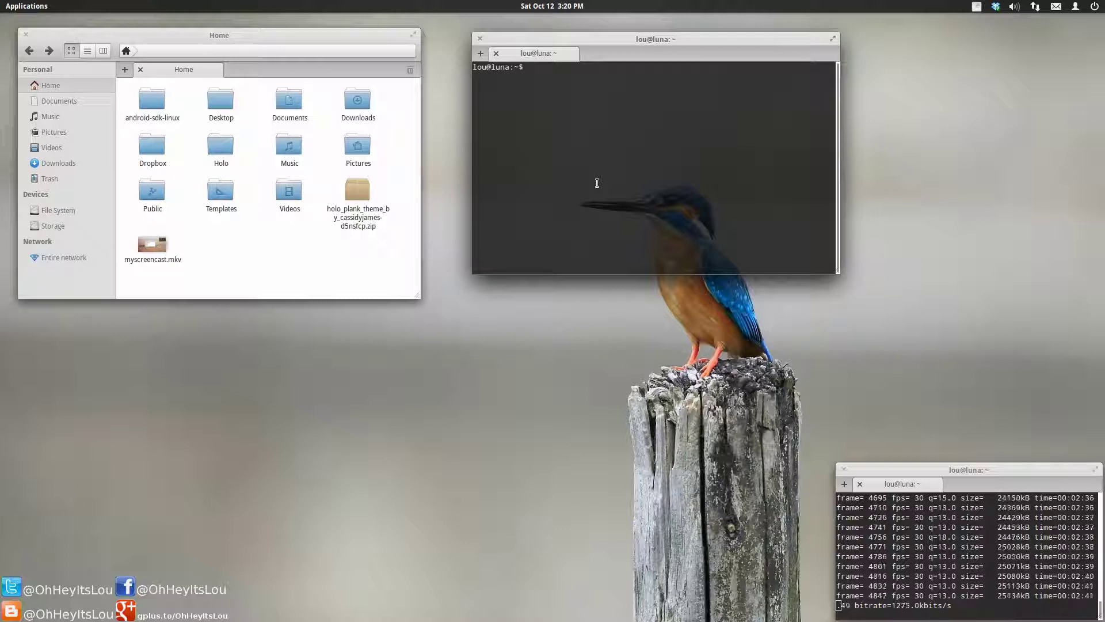
Step: Run sudo mv Holo /usr/share/plank/themes/ and enter the administrator password
type("sudo m")
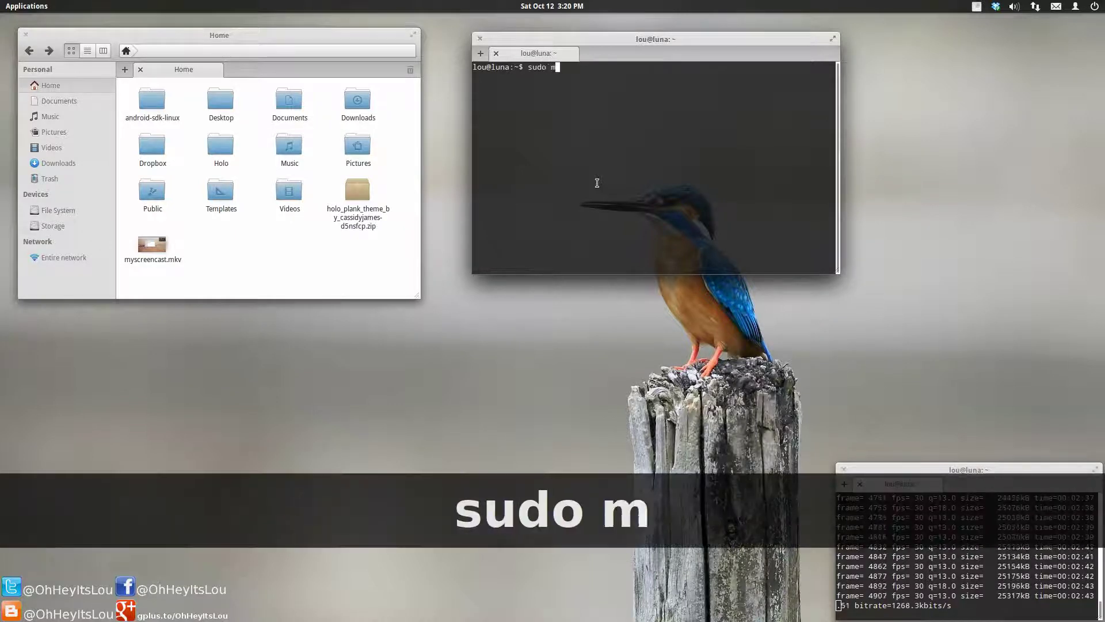
type("v /usr")
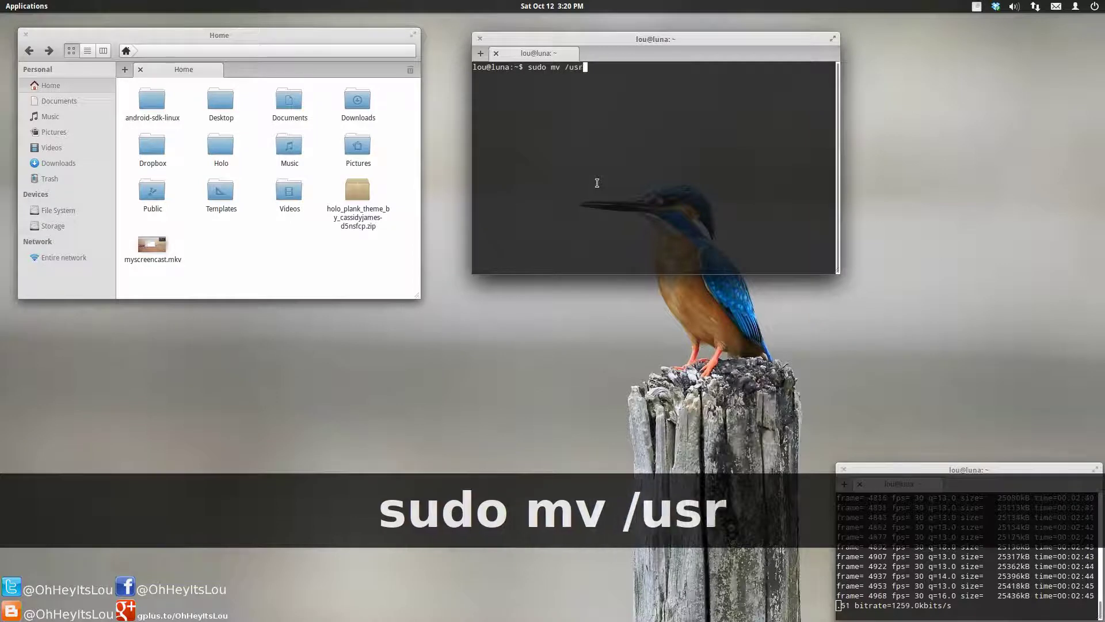
type("/share/")
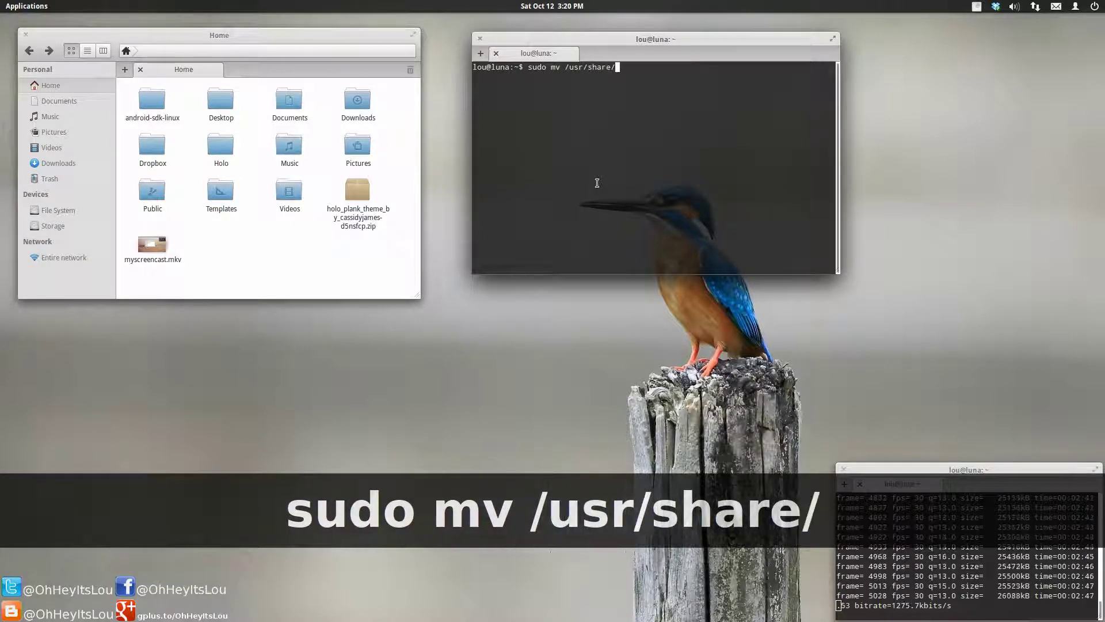
type("plank")
key("Tab")
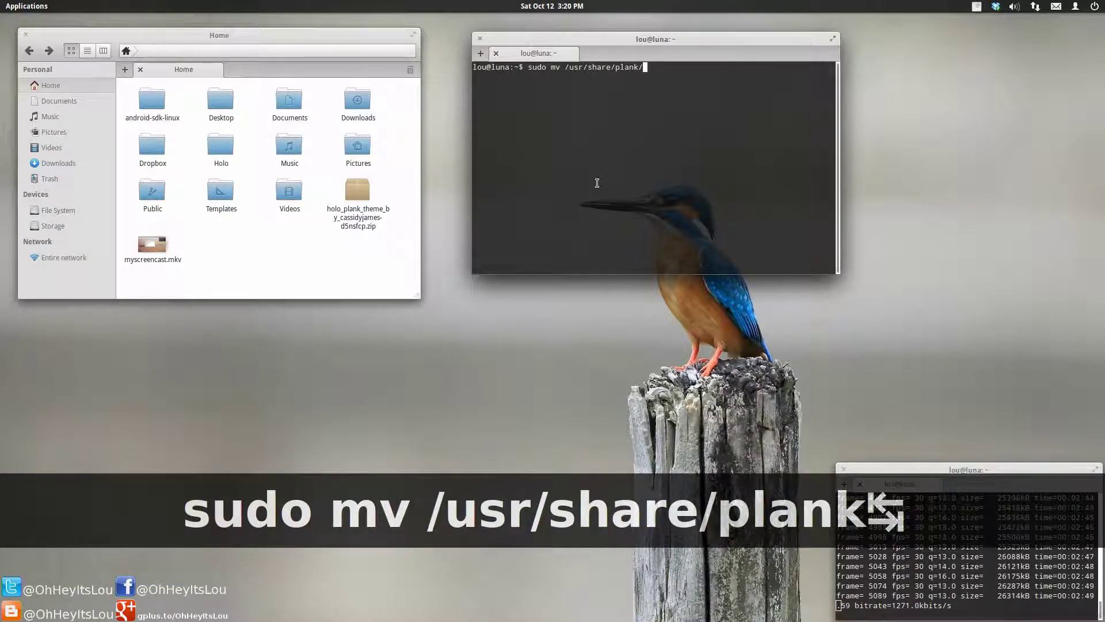
type("the")
key("Tab")
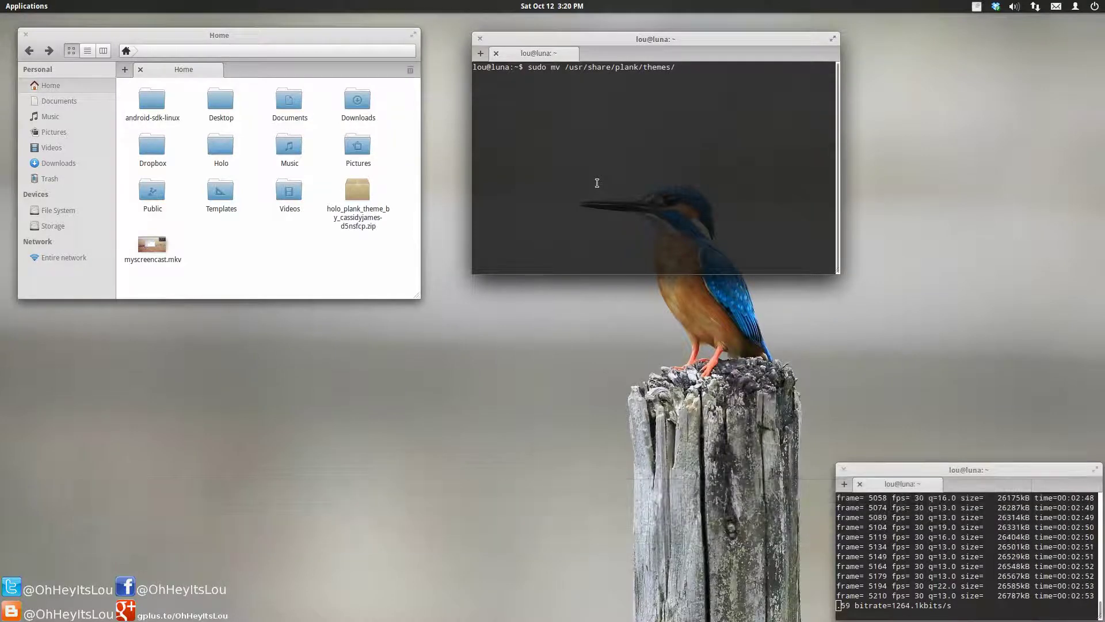
key("Left")
key("Left")
key("Left")
key("Left")
key("Left")
key("Left")
key("Left")
key("Left")
key("Left")
key("Left")
key("Left")
key("Left")
key("Left")
key("Left")
key("Left")
key("Left")
key("Left")
key("Left")
key("Left")
key("Left")
key("Left")
key("Left")
key("Left")
key("Left")
key("Left")
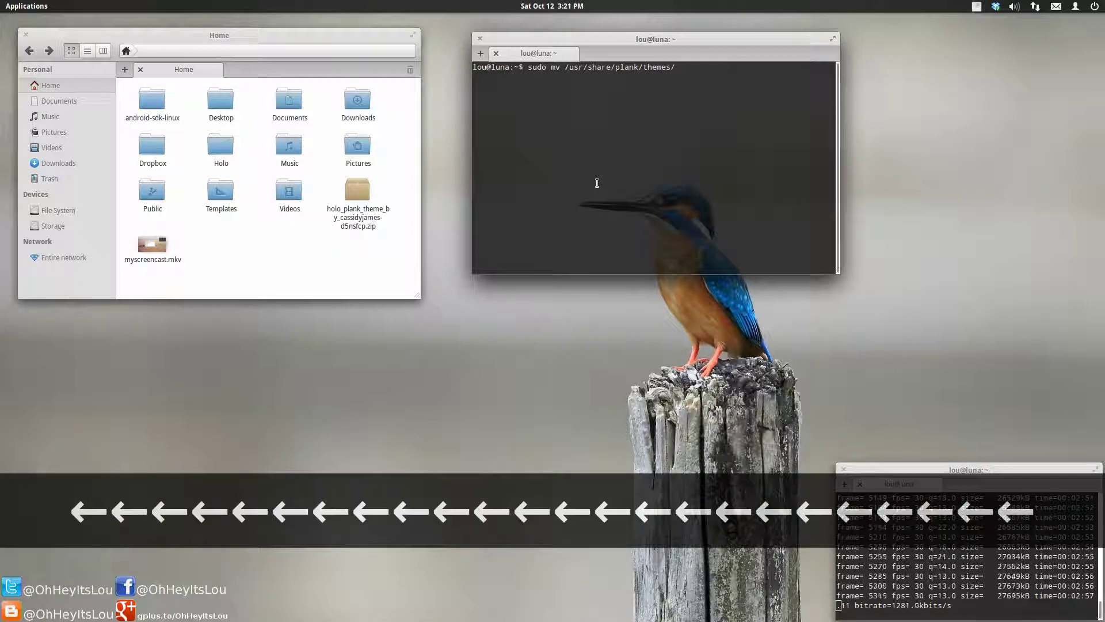
type("H")
key("Tab")
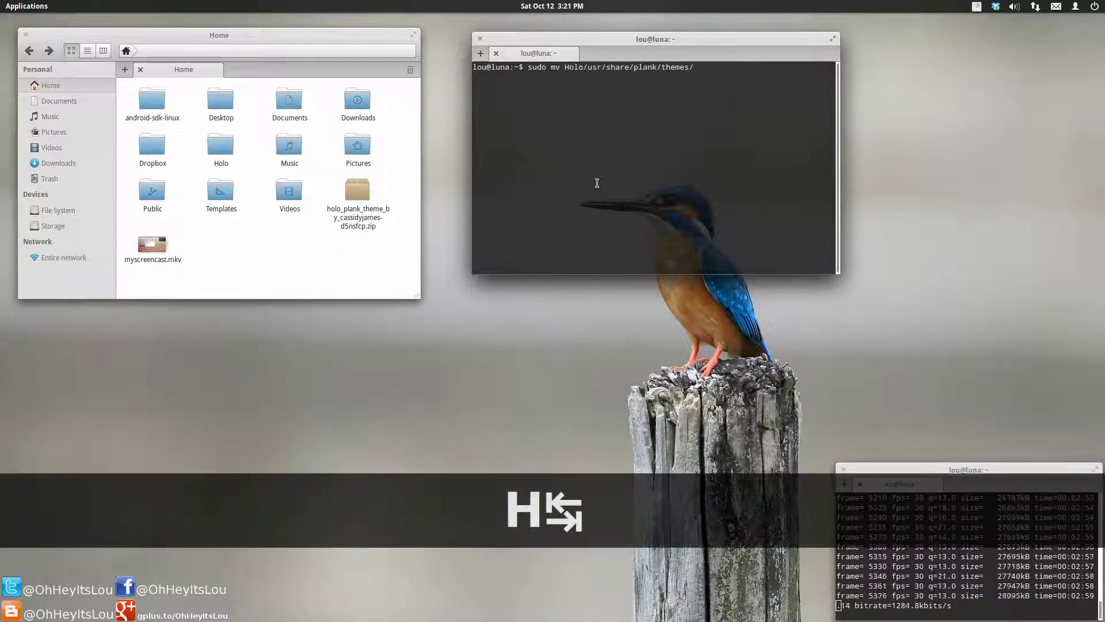
key("Right")
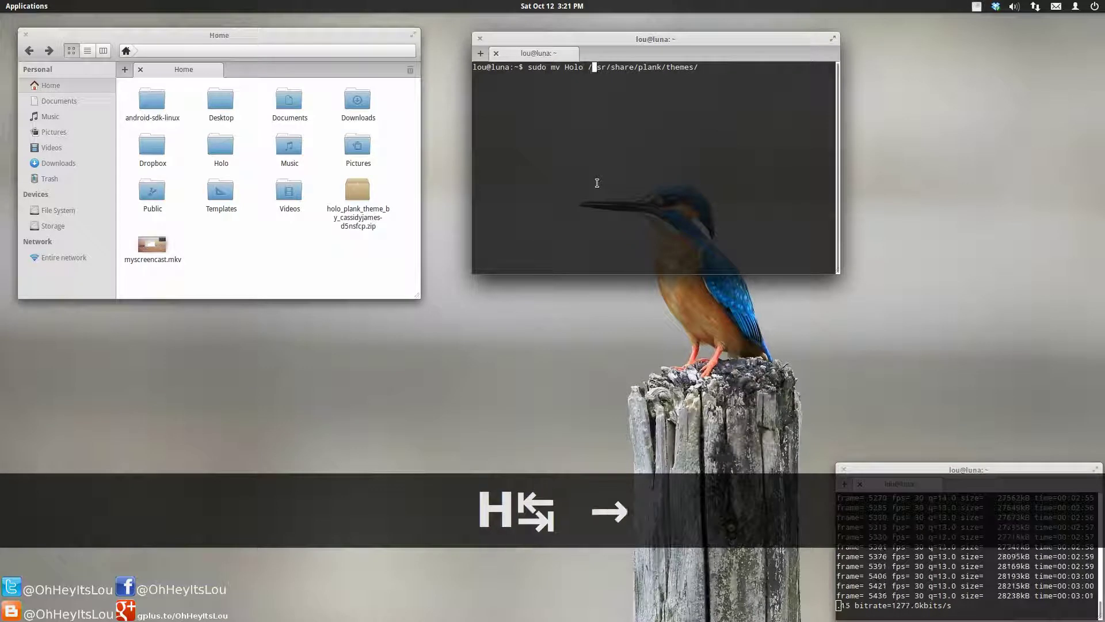
key("Return")
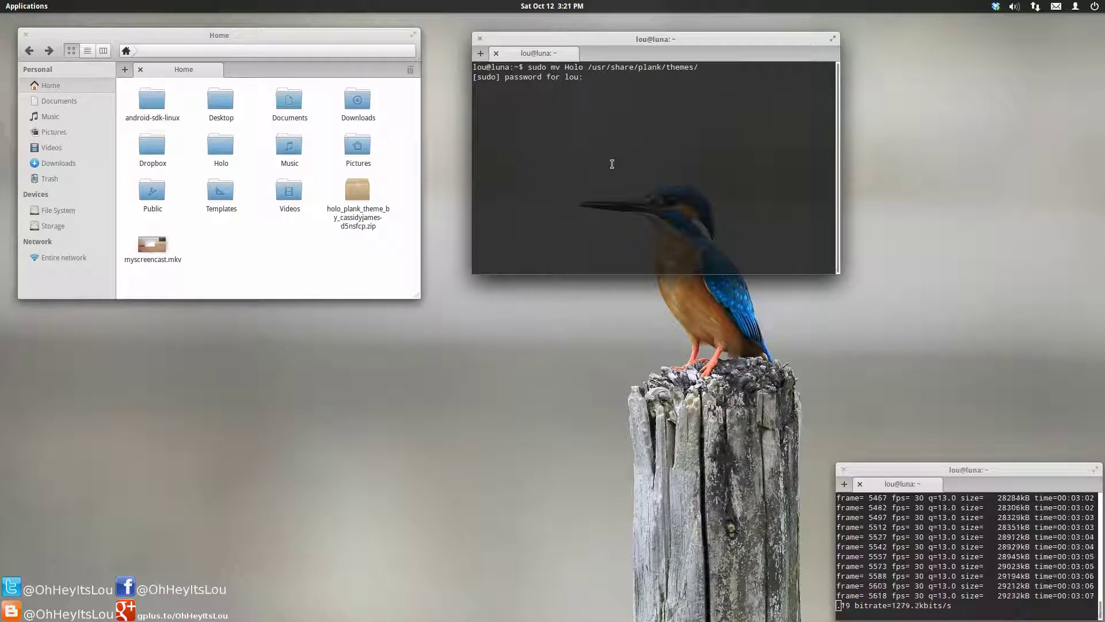
key("Return")
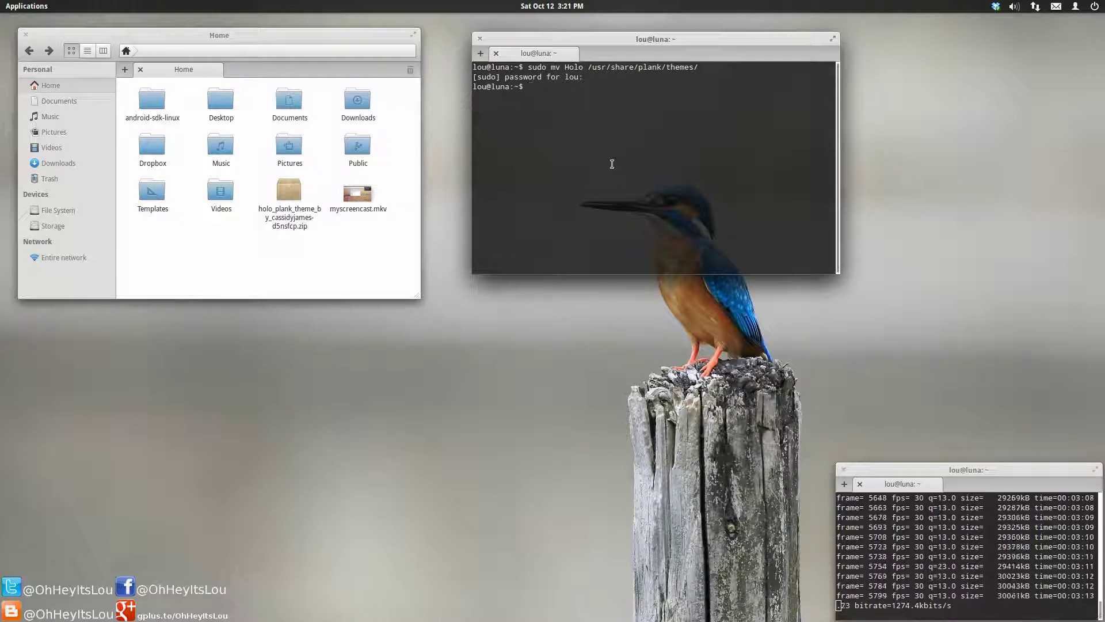
Step: List /usr/share/plank/themes and confirm the Holo folder is there
key("Up")
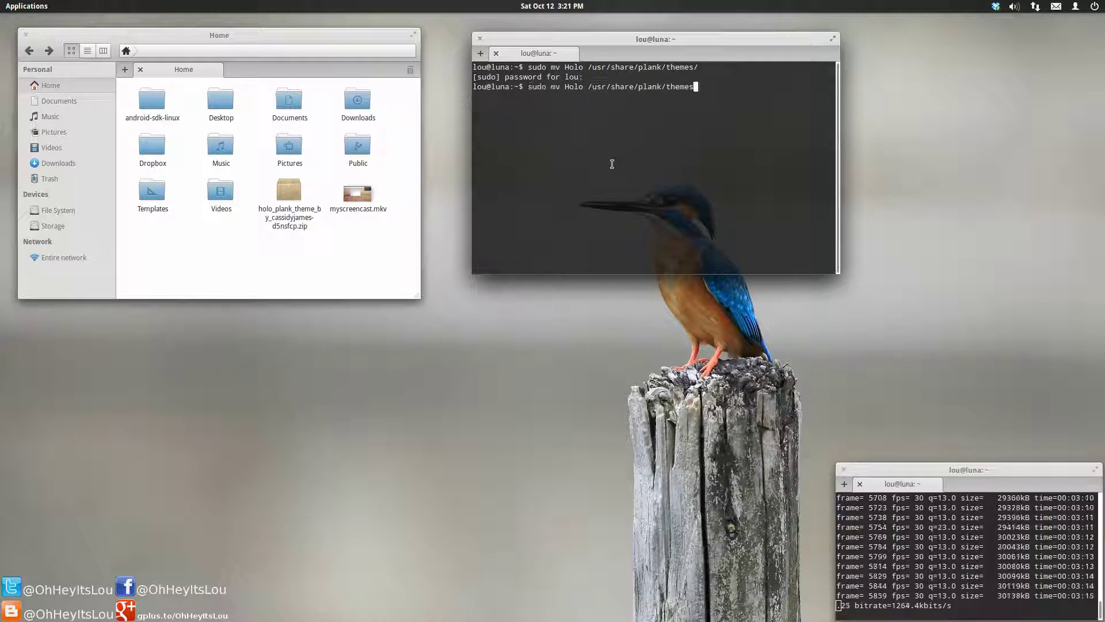
key("Left")
key("Left")
key("Left")
key("Left")
key("Left")
key("Left")
key("Left")
key("Left")
key("Left")
key("Left")
key("Left")
key("Left")
key("Left")
key("Left")
key("Left")
key("Left")
key("Left")
key("Left")
key("Left")
key("Left")
key("BackSpace")
key("BackSpace")
key("BackSpace")
key("BackSpace")
key("BackSpace")
key("BackSpace")
key("BackSpace")
key("BackSpace")
key("BackSpace")
key("BackSpace")
key("BackSpace")
key("BackSpace")
key("BackSpace")
key("BackSpace")
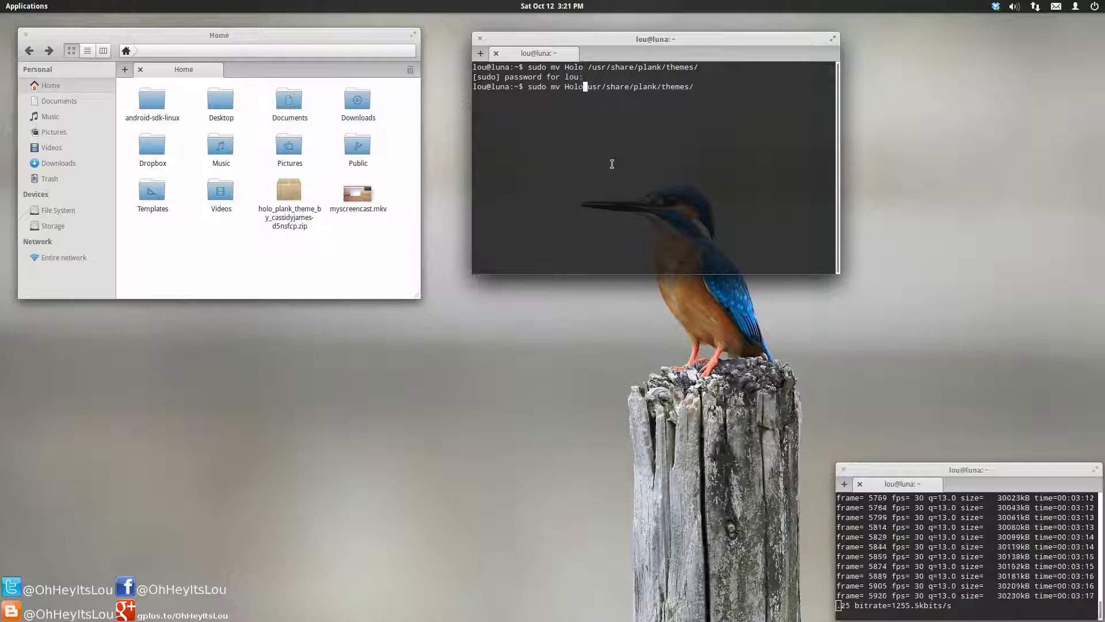
type("cd")
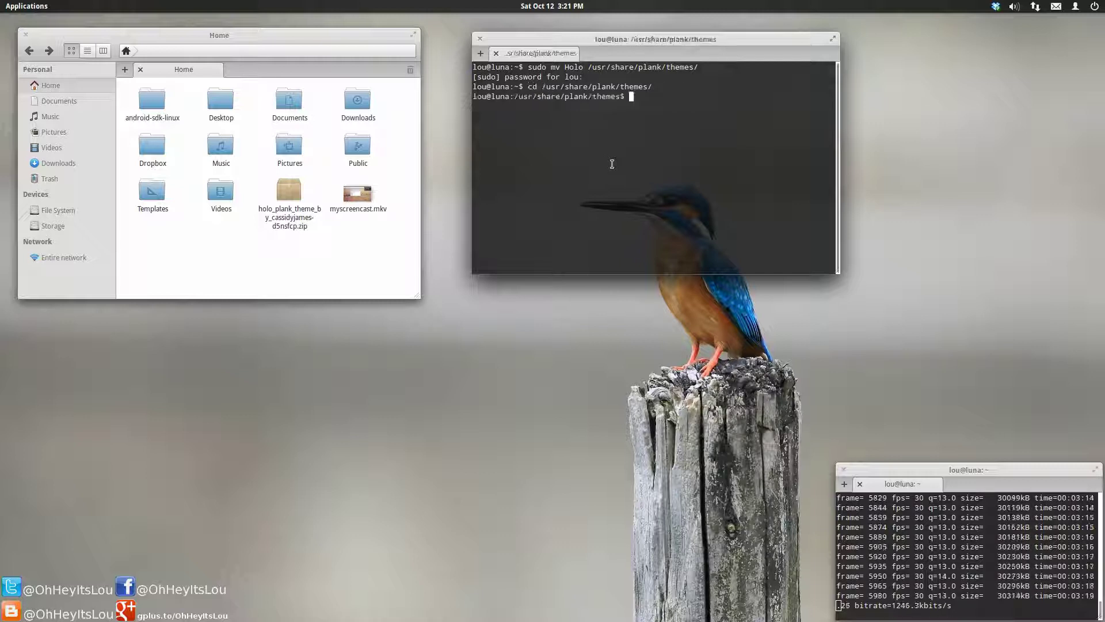
type("ls")
key("Return")
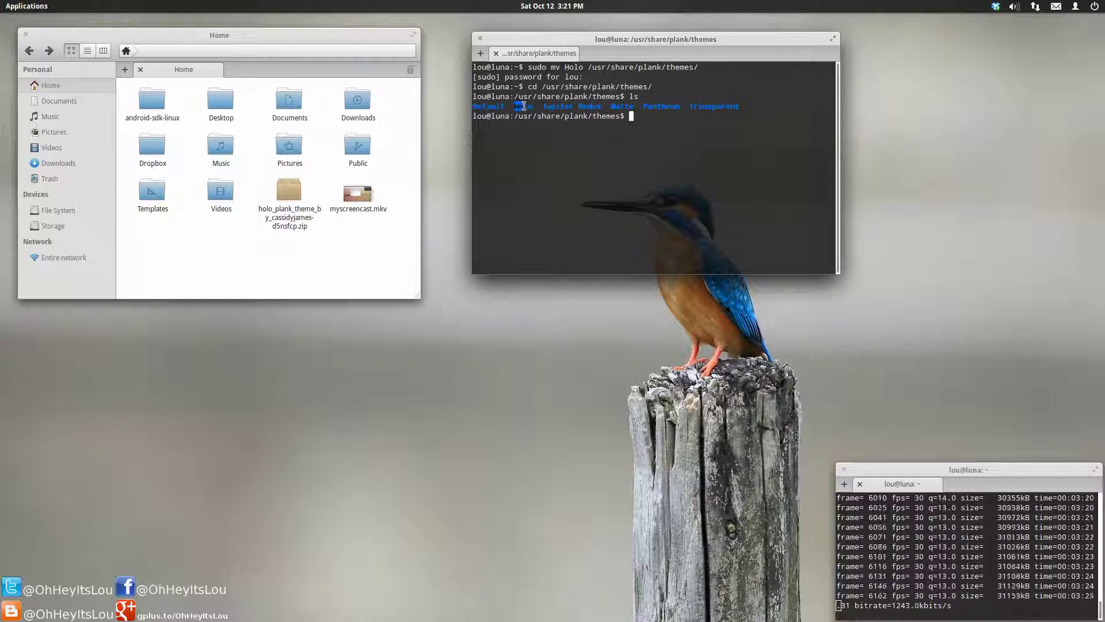
left_click_drag(523, 106, 535, 106)
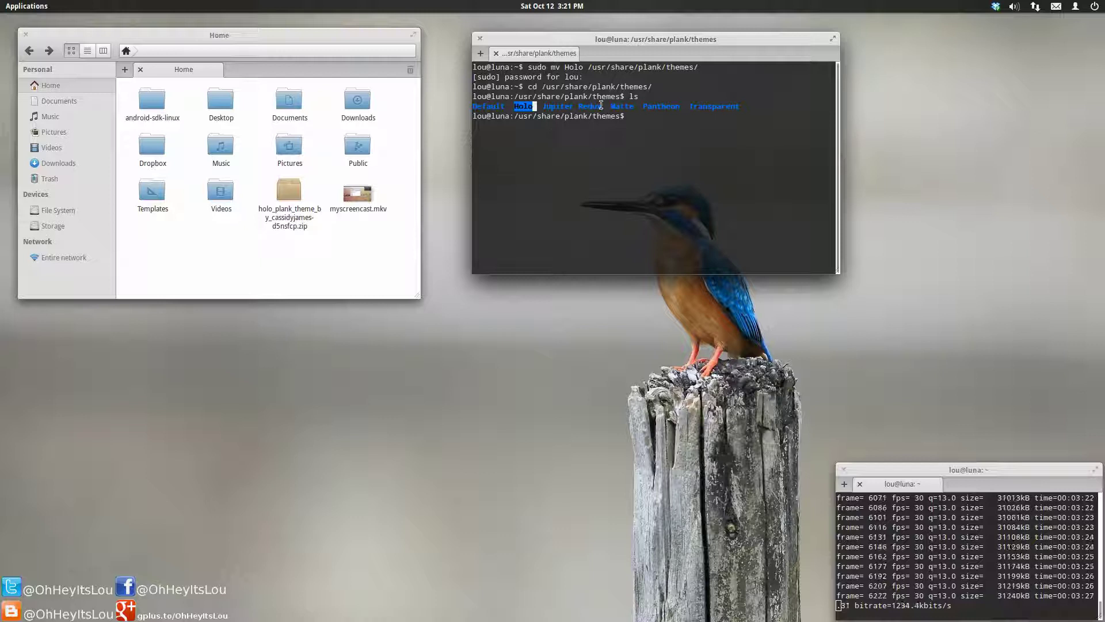
Step: Return the terminal to the home folder with cd
left_click(701, 157)
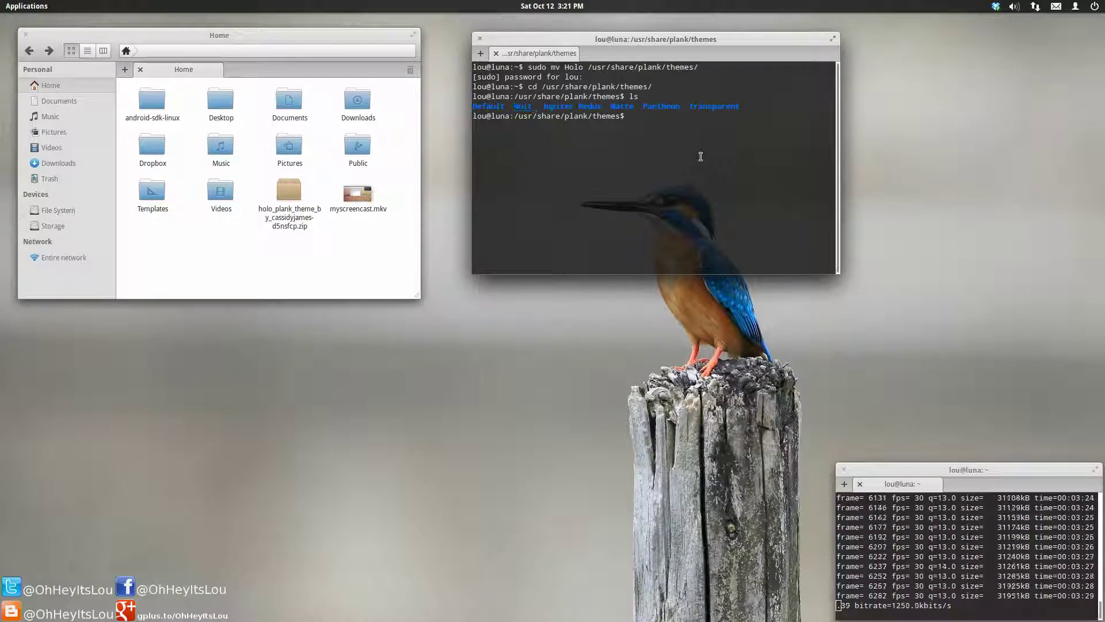
type("cd")
key("Return")
Step: Clear the terminal, then choose Holo as the theme under System Settings' Desktop > Dock
type("clear")
key("Return")
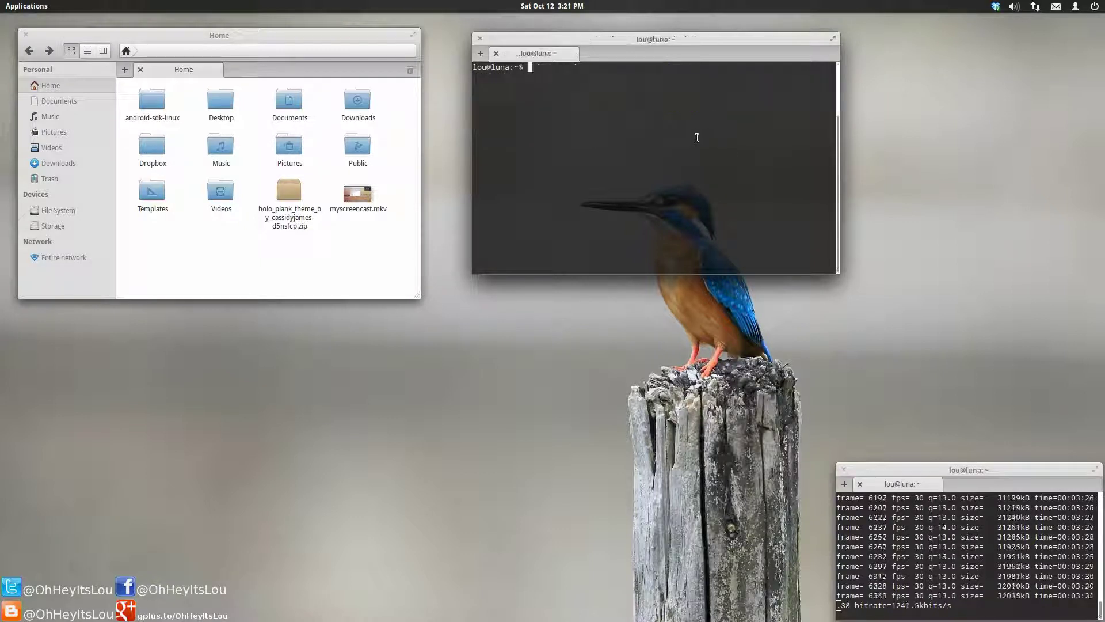
left_click(629, 611)
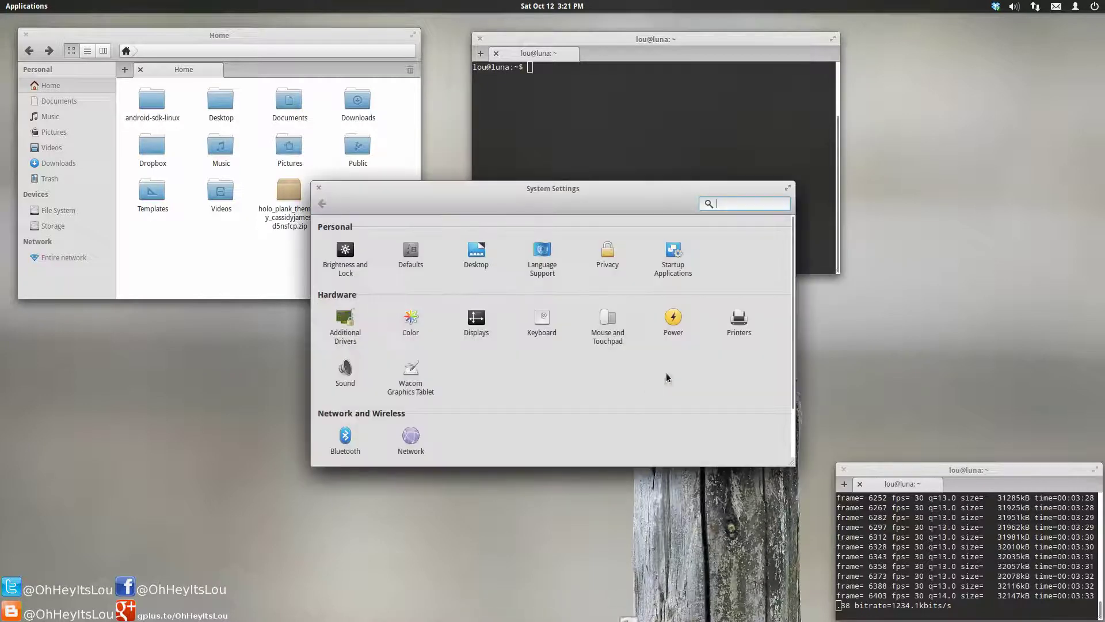
left_click(478, 252)
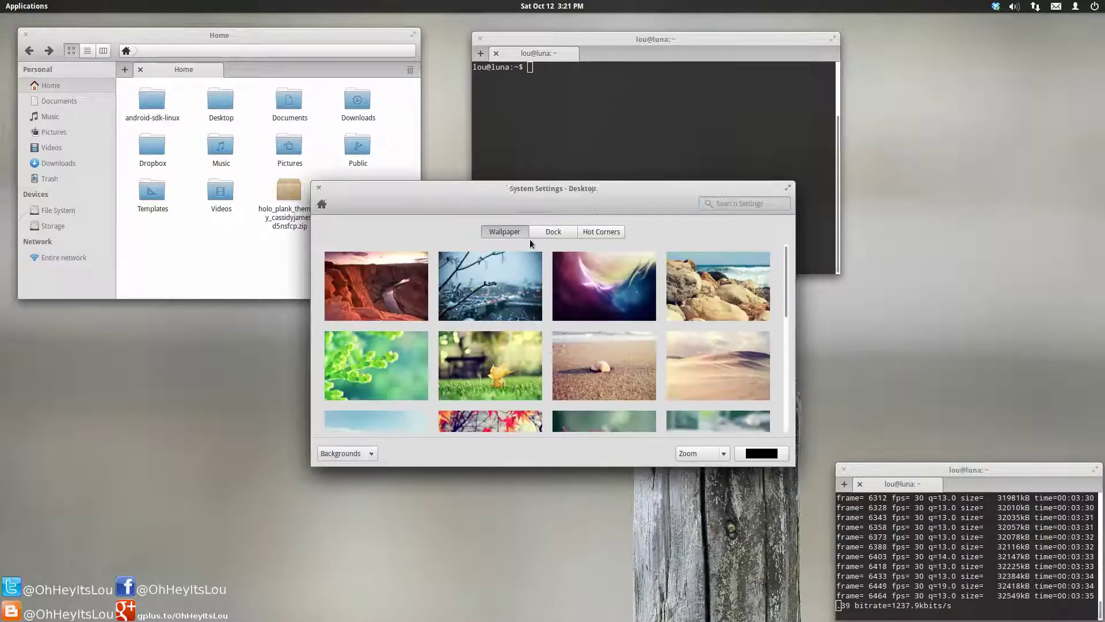
left_click(548, 231)
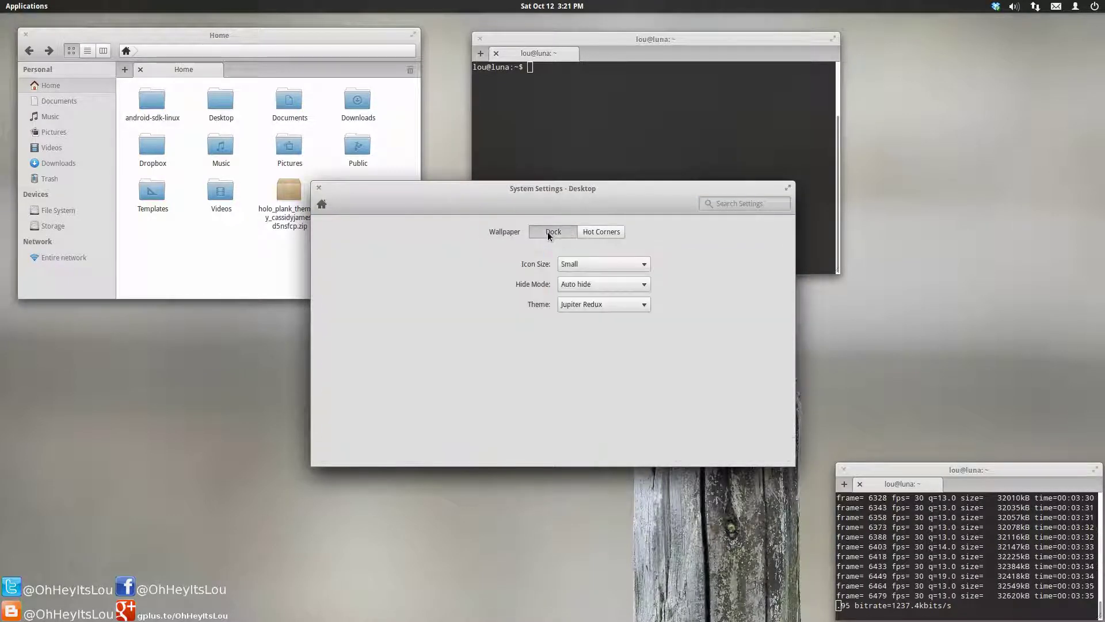
left_click(616, 305)
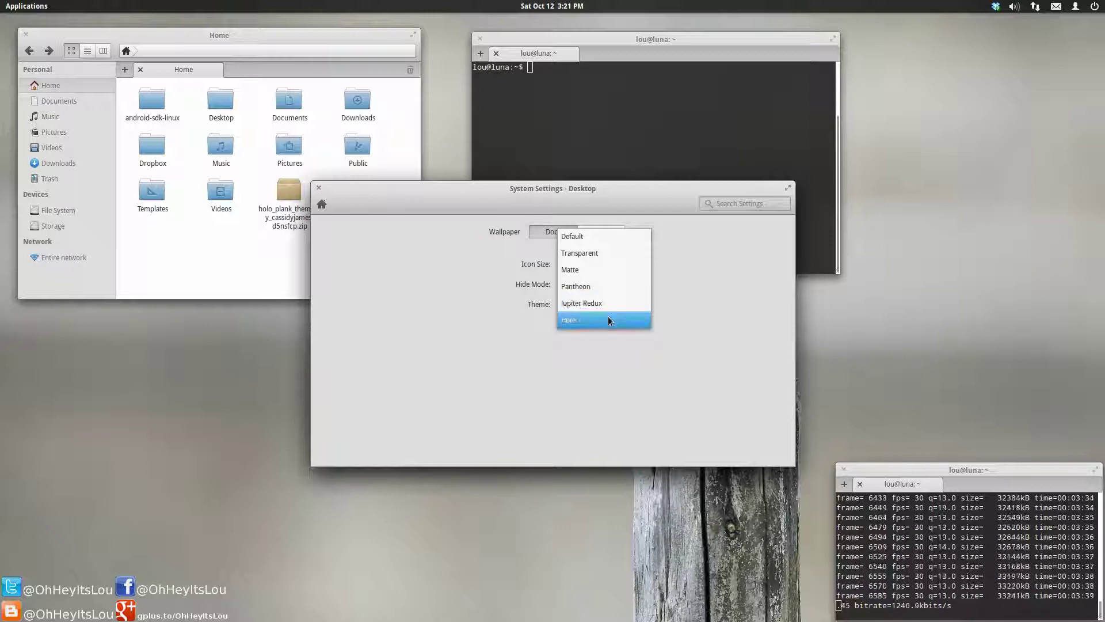
left_click(607, 318)
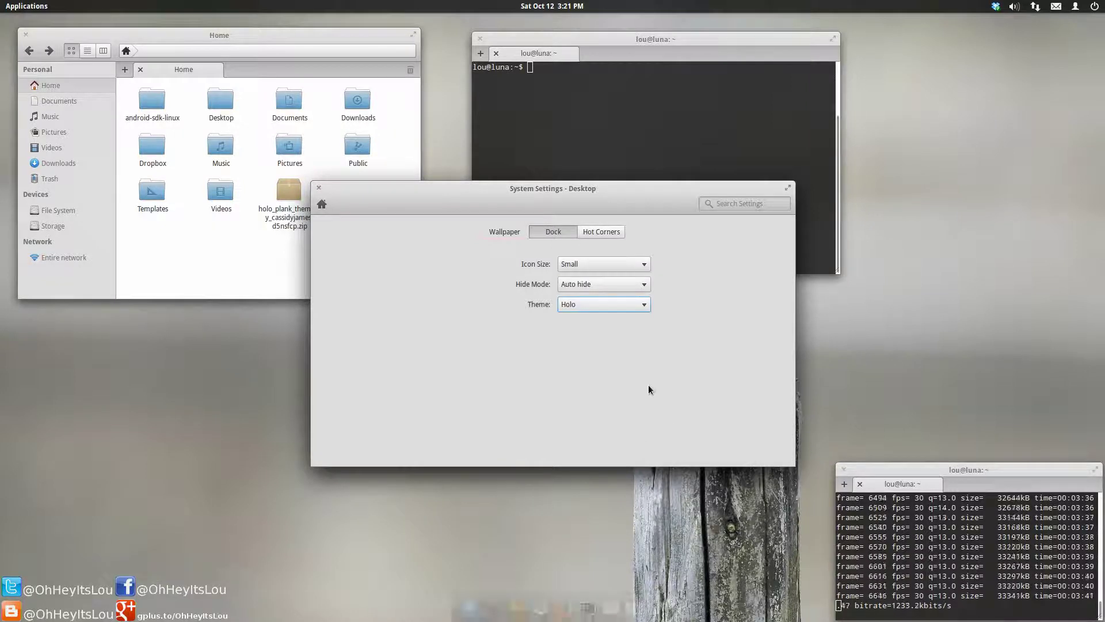
mouse_move(521, 610)
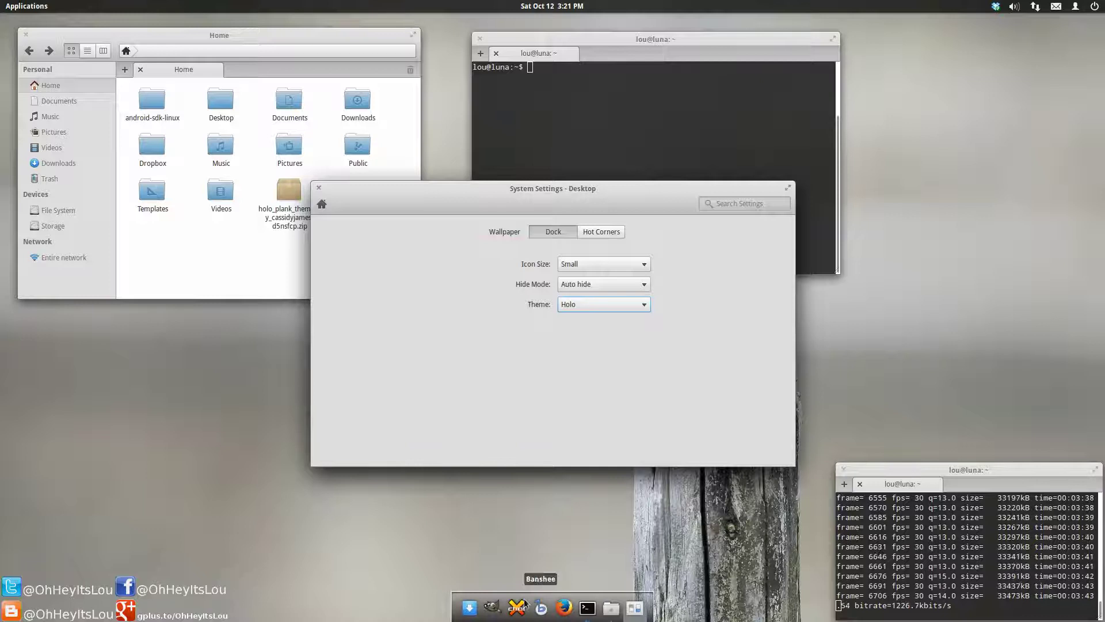
Step: Close the terminal window and reposition System Settings lower on screen
right_click(729, 40)
left_click(763, 160)
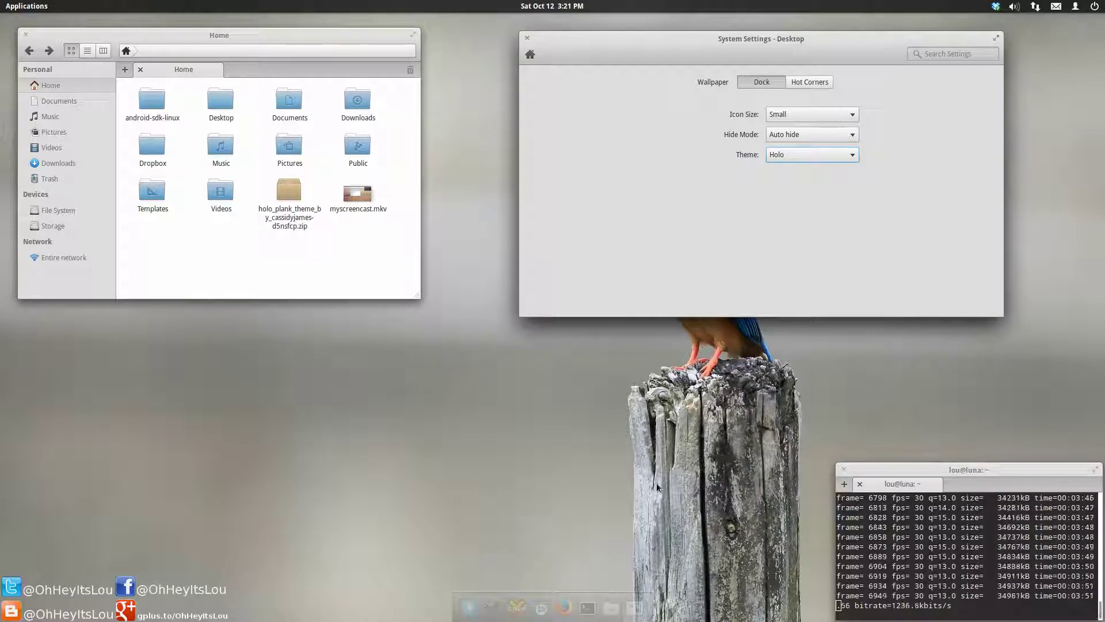
left_click_drag(713, 44, 628, 130)
Step: Try the Pantheon dock theme, then switch back to Holo
left_click(731, 235)
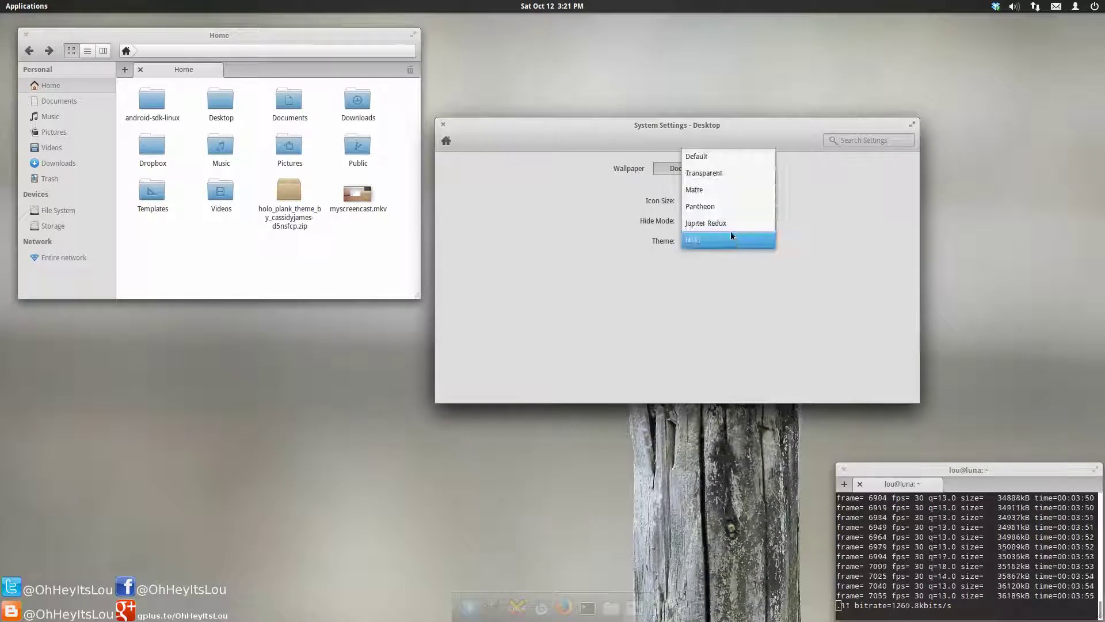
left_click(730, 200)
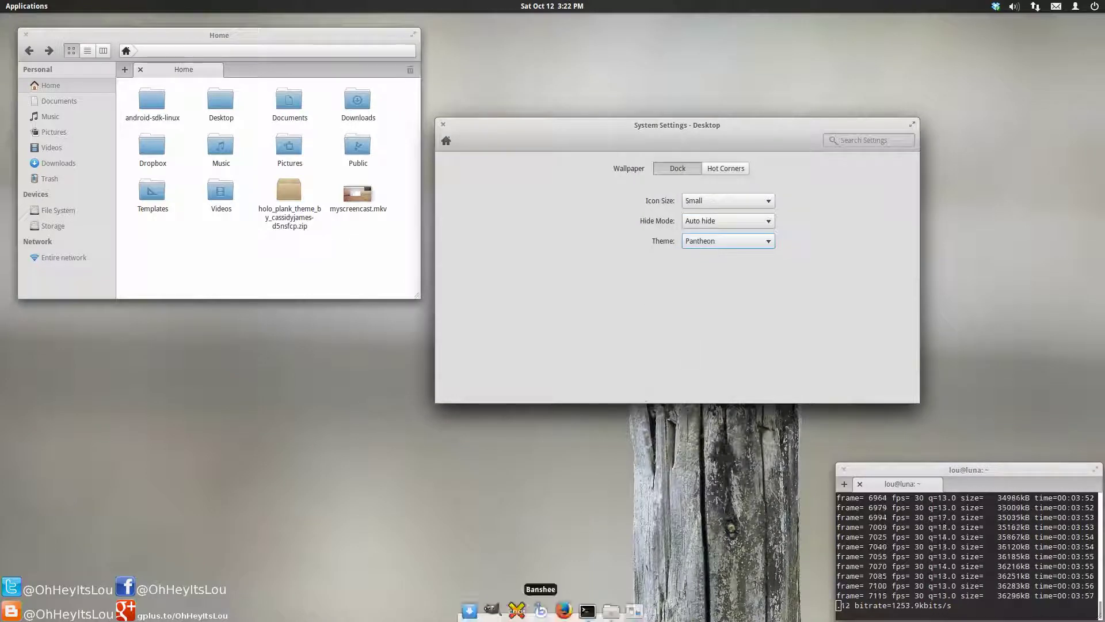
left_click(737, 241)
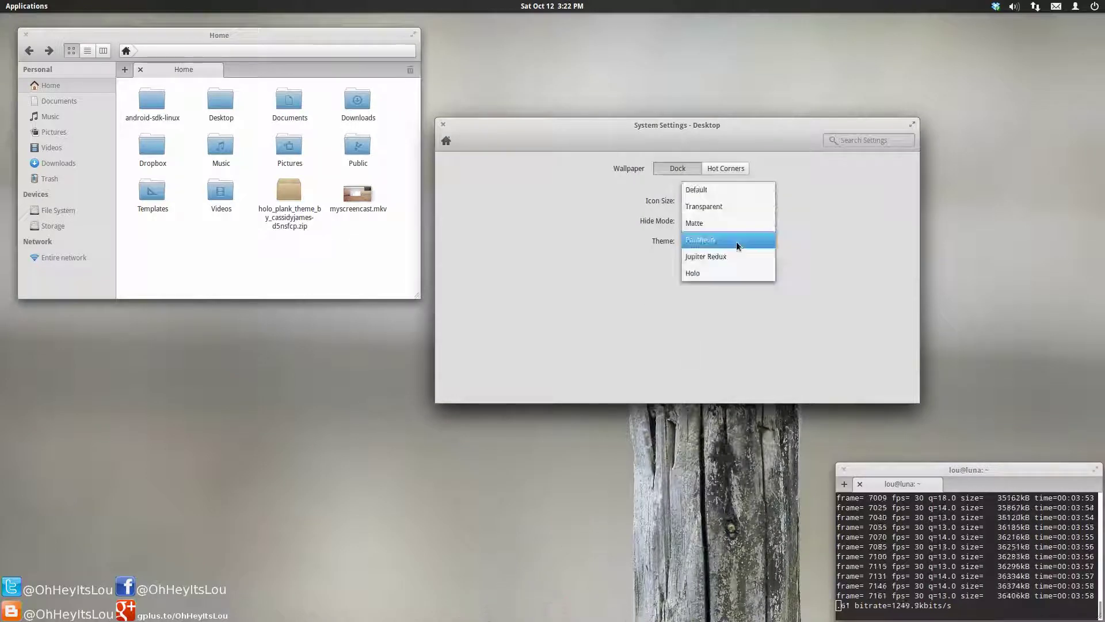
left_click(721, 268)
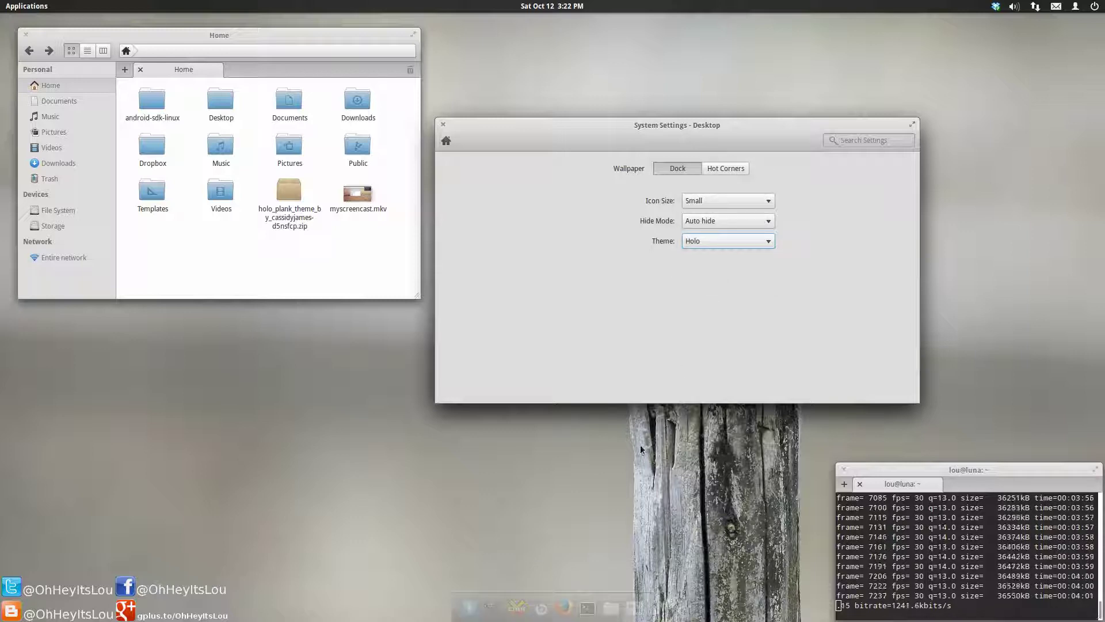
left_click_drag(741, 128, 838, 52)
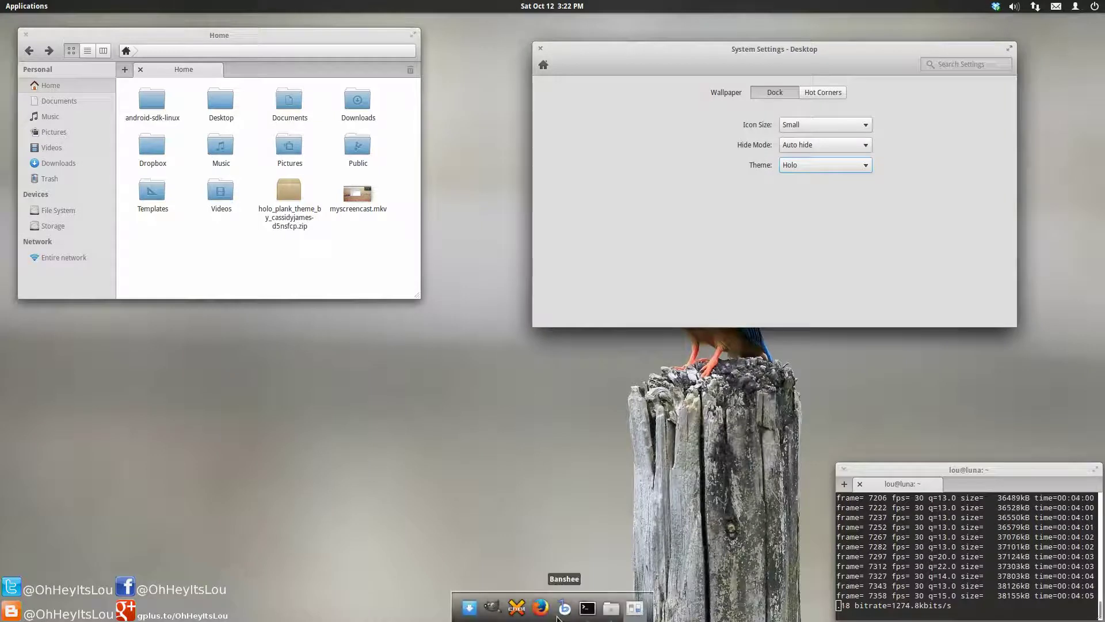